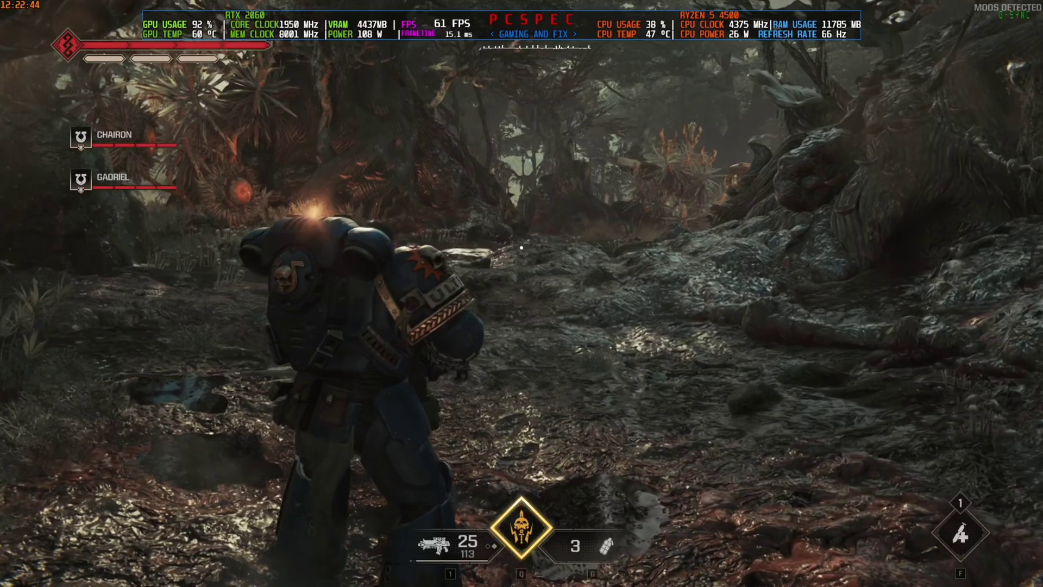
# - Leave the paused Space Marine 2 for the desktop showing OBS and fsr_3.1.3.zip
pyautogui.hotkey('alt', 'Tab')
# - Read IGN's Space Marine 2 patch 5 notes on FSR 3 / DLSS 3 frame generation, then return to the game
pyautogui.moveTo(598, 575)
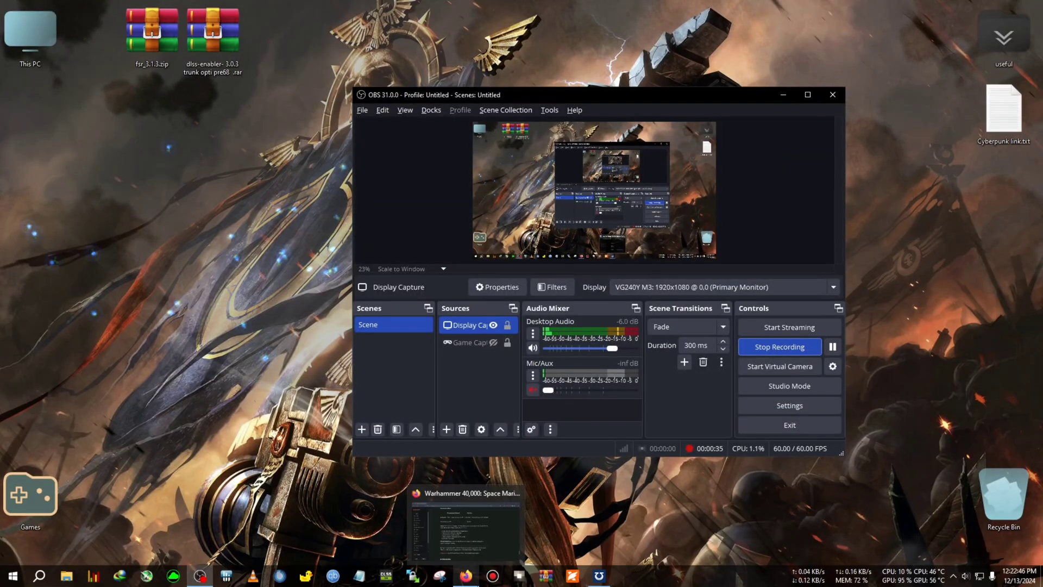
pyautogui.click(466, 576)
pyautogui.moveTo(1038, 466)
pyautogui.mouseDown()
pyautogui.moveTo(1023, 73)
pyautogui.moveTo(1038, 482)
pyautogui.mouseUp()
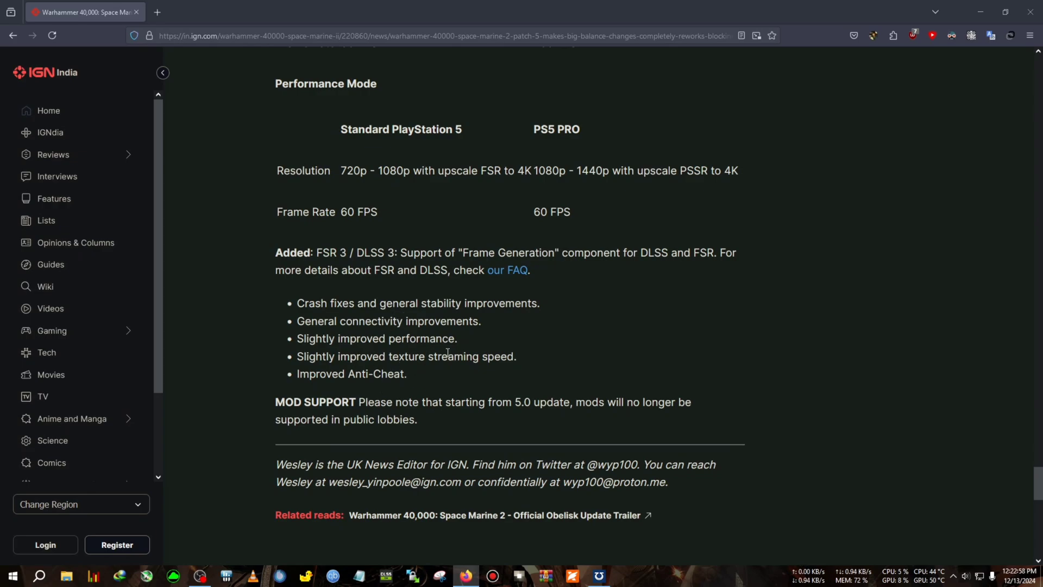
pyautogui.click(607, 582)
# - Look over Space Marine 2's video settings, then resume playing briefly and pause again
pyautogui.click(208, 293)
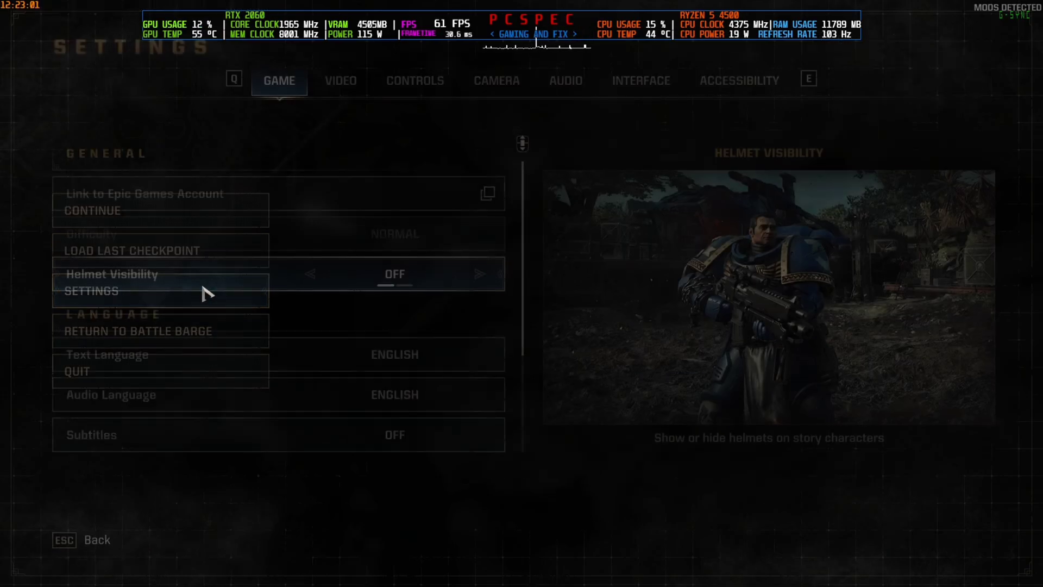
pyautogui.click(342, 88)
pyautogui.moveTo(519, 200); pyautogui.dragTo(522, 270)
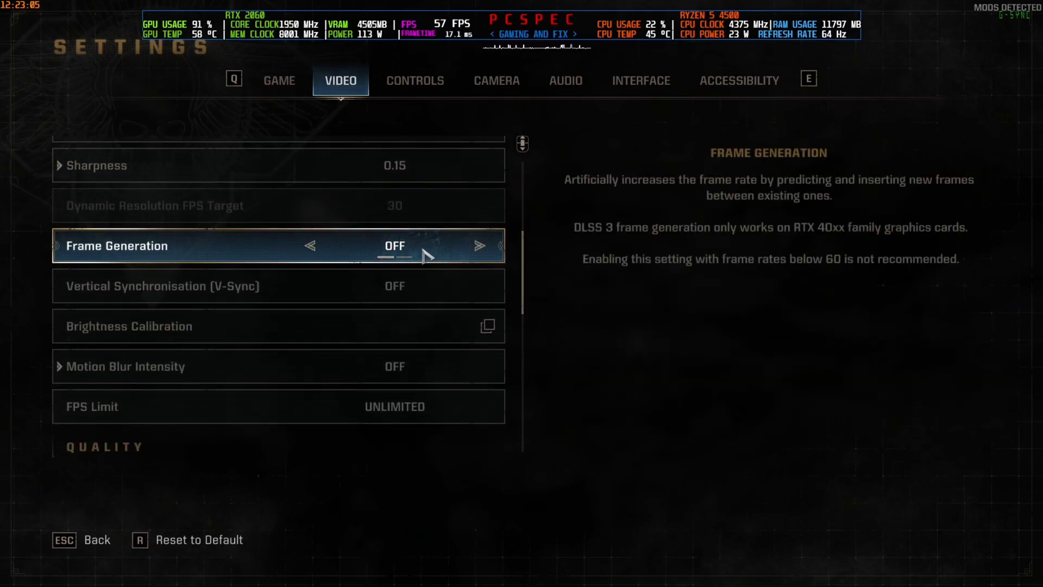
pyautogui.press('Escape')
pyautogui.press('Escape')
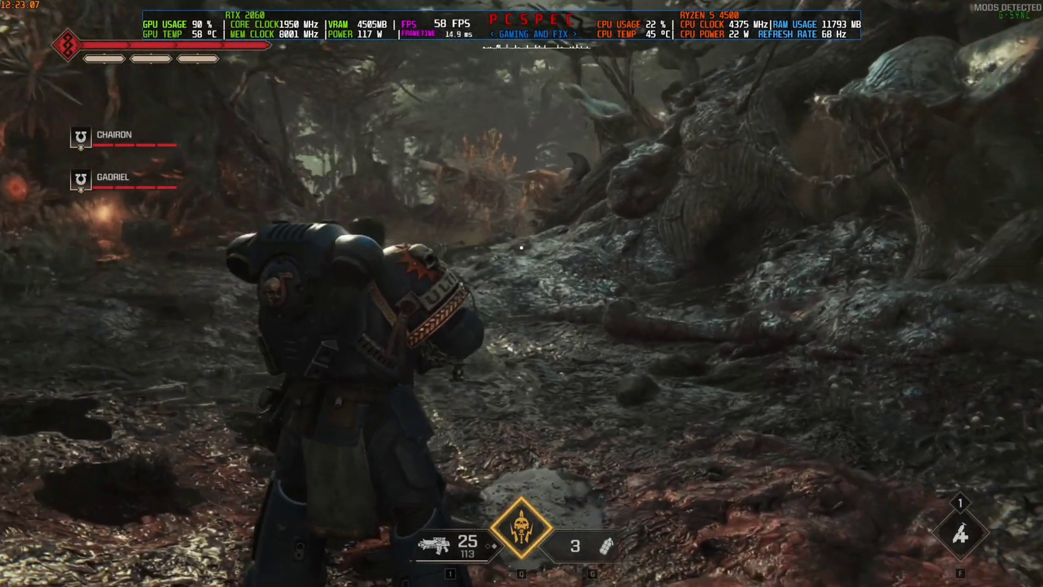
pyautogui.press('w')
pyautogui.press('w')
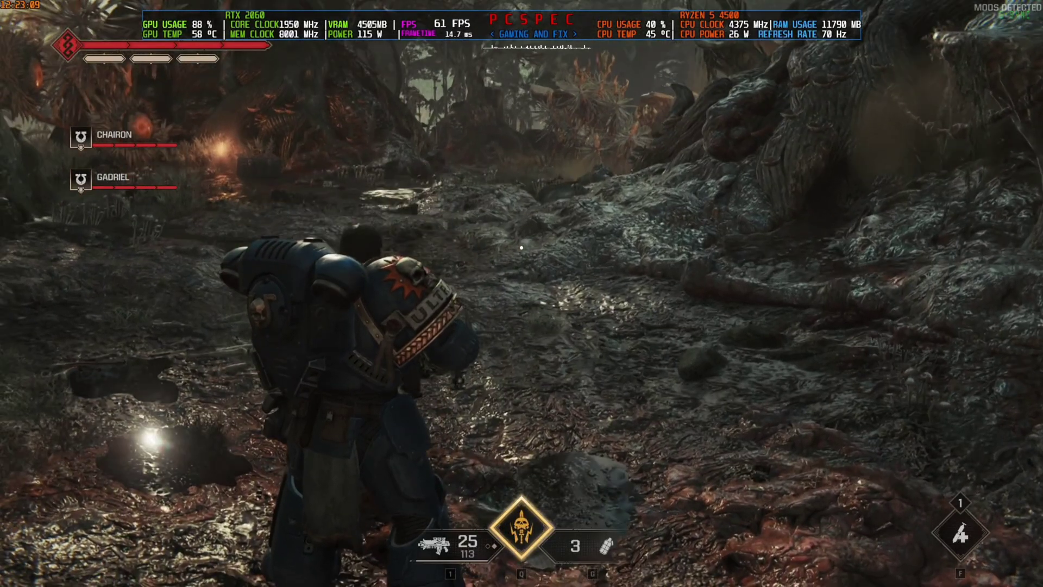
pyautogui.press('Escape')
# - Turn Frame Generation ON in the video settings, apply and accept the change, and resume play
pyautogui.click(191, 289)
pyautogui.press('e')
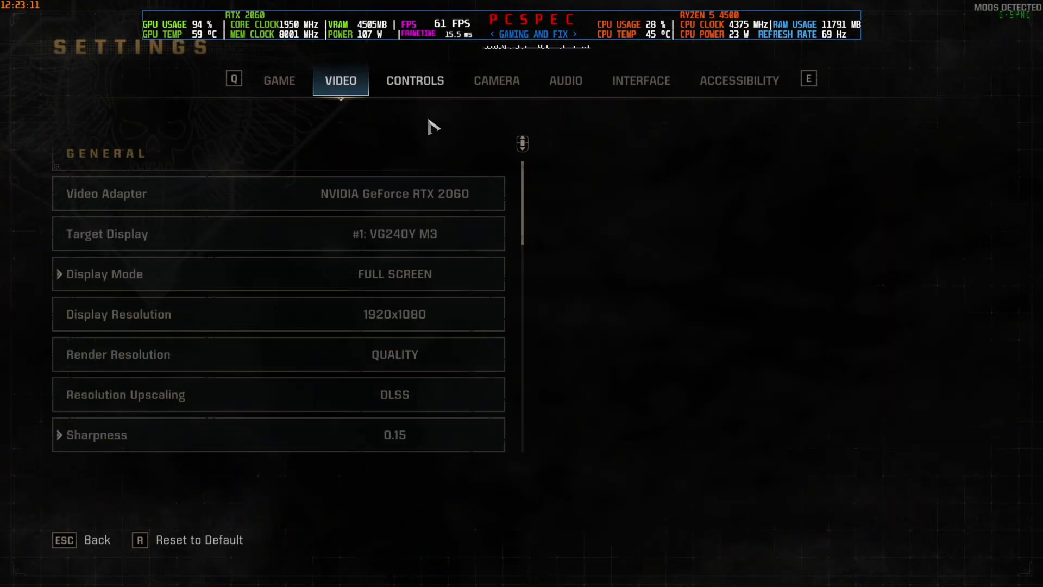
pyautogui.scroll(-8, 523, 250)
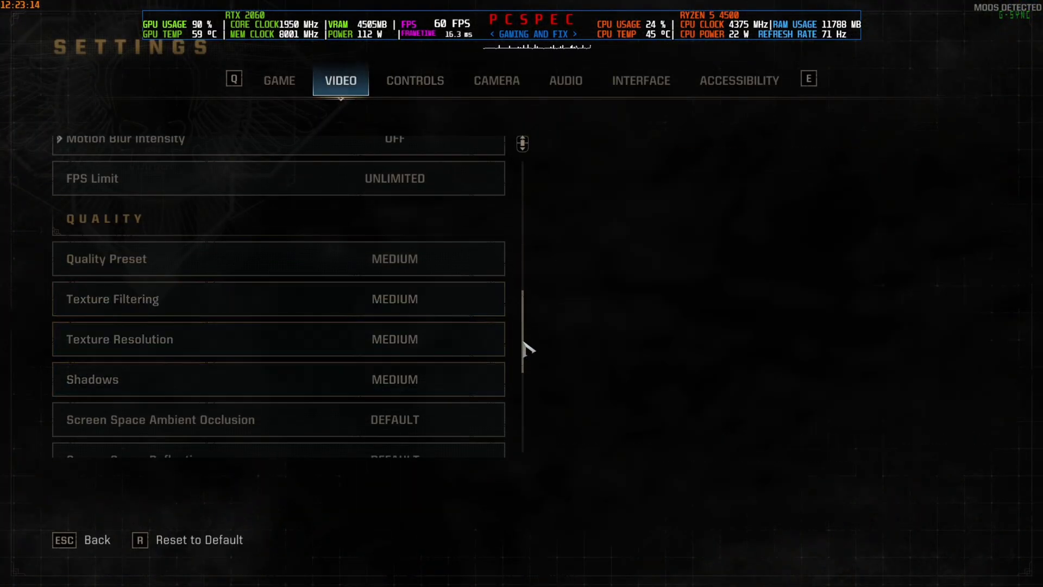
pyautogui.scroll(-4, 525, 369)
pyautogui.moveTo(526, 383); pyautogui.dragTo(526, 180)
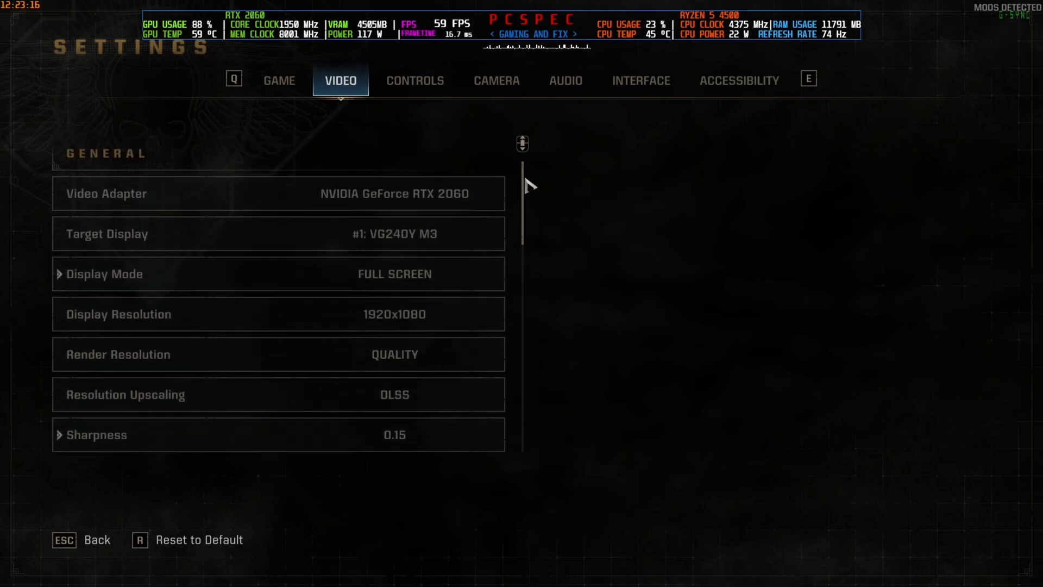
pyautogui.scroll(-4, 409, 361)
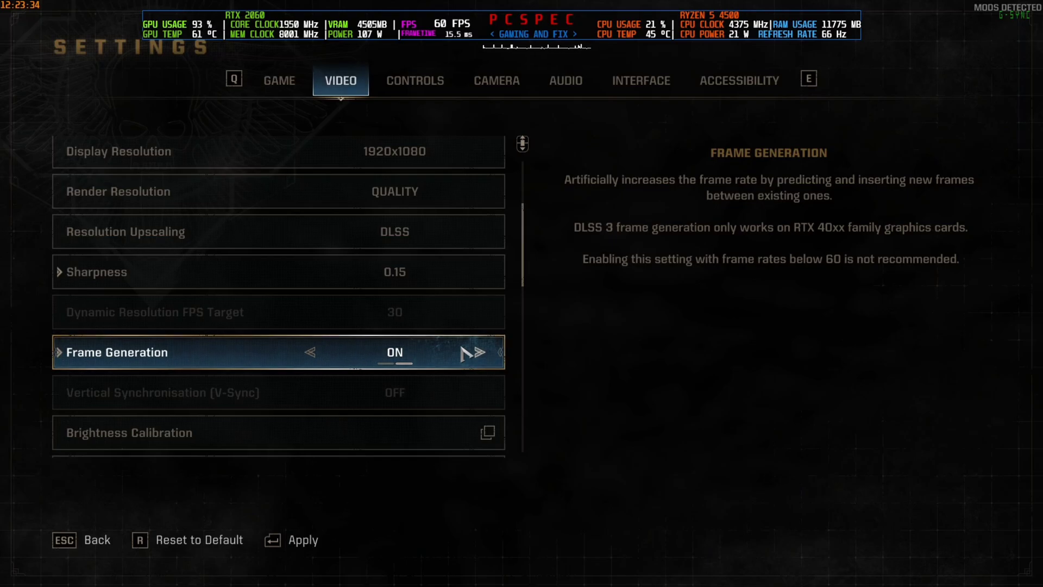
pyautogui.press('Return')
pyautogui.click(465, 354)
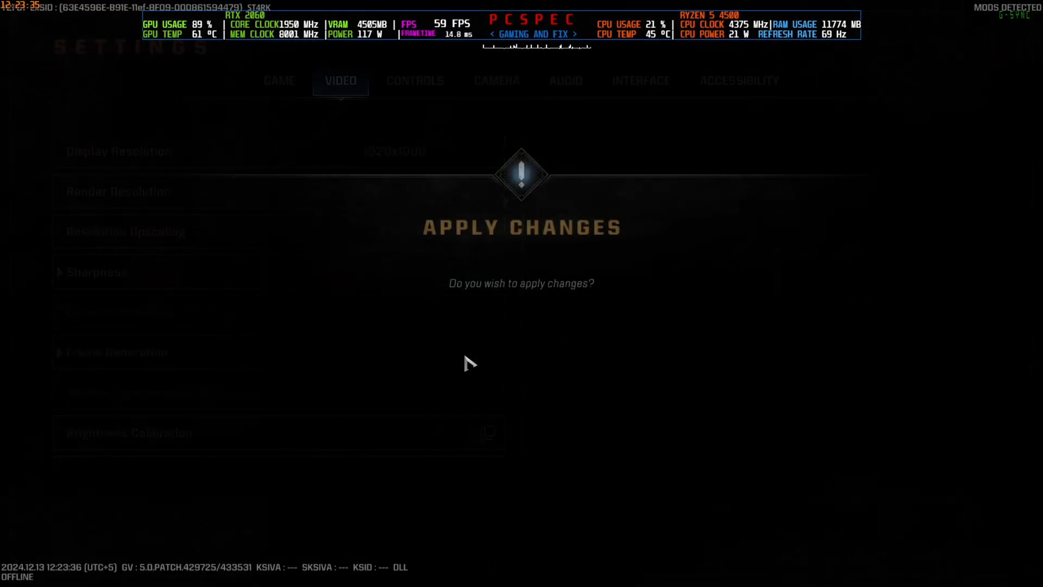
pyautogui.press('Escape')
pyautogui.press('Escape')
pyautogui.press('w')
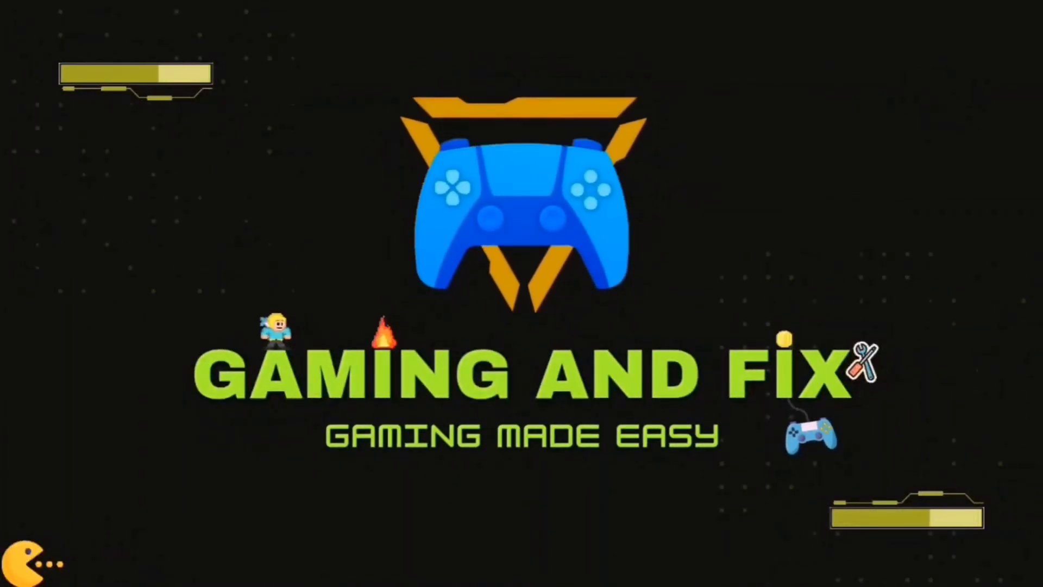
# - Minimize OBS, tidy the desktop icons, and extract the dlss-enabler archive to 'dlss-enabler- 3.0.3 trunk opti pre68'
pyautogui.click(776, 91)
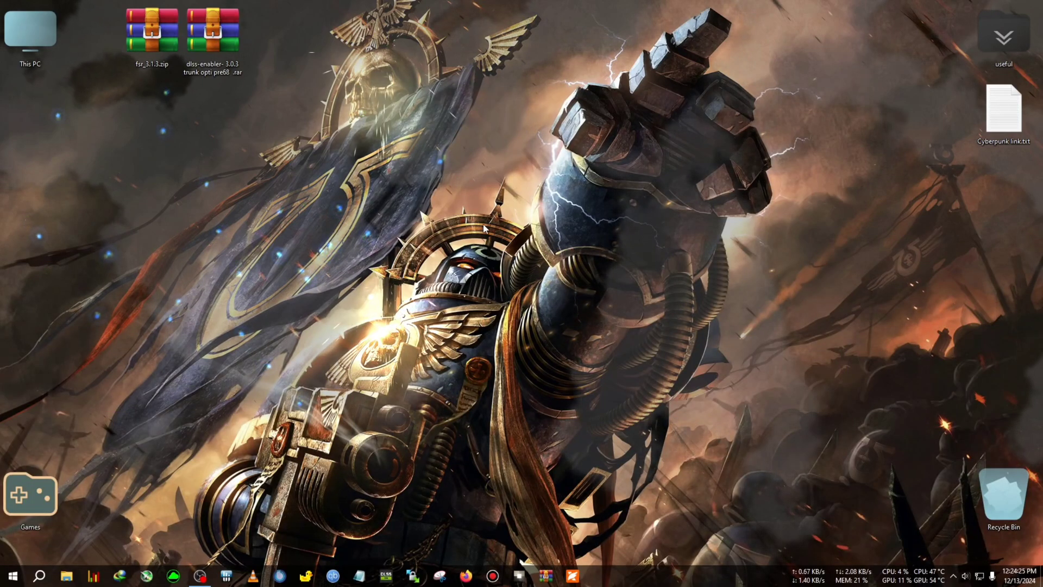
pyautogui.moveTo(148, 57); pyautogui.dragTo(146, 59)
pyautogui.moveTo(214, 50); pyautogui.dragTo(272, 47)
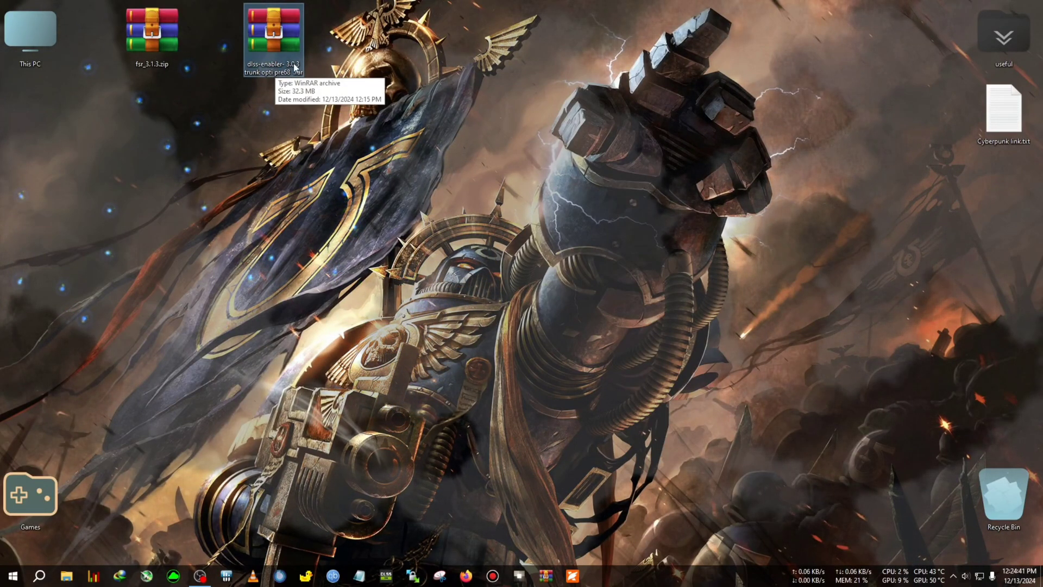
pyautogui.rightClick(293, 61)
pyautogui.click(337, 140)
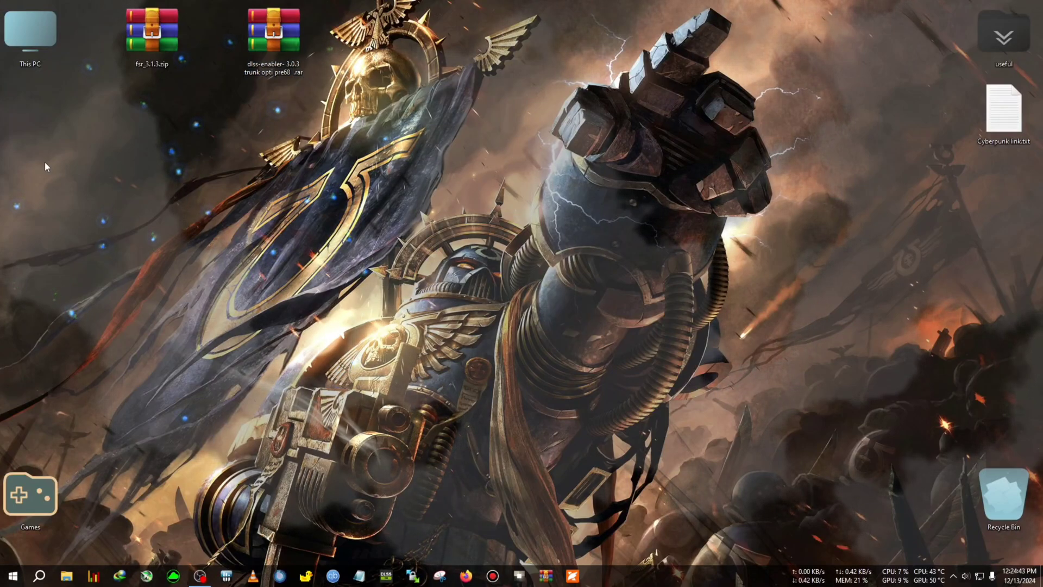
# - Open the extracted dlss-enabler folder, position its window, and bring up the setup .exe's actions
pyautogui.doubleClick(48, 132)
pyautogui.moveTo(259, 83); pyautogui.dragTo(274, 192)
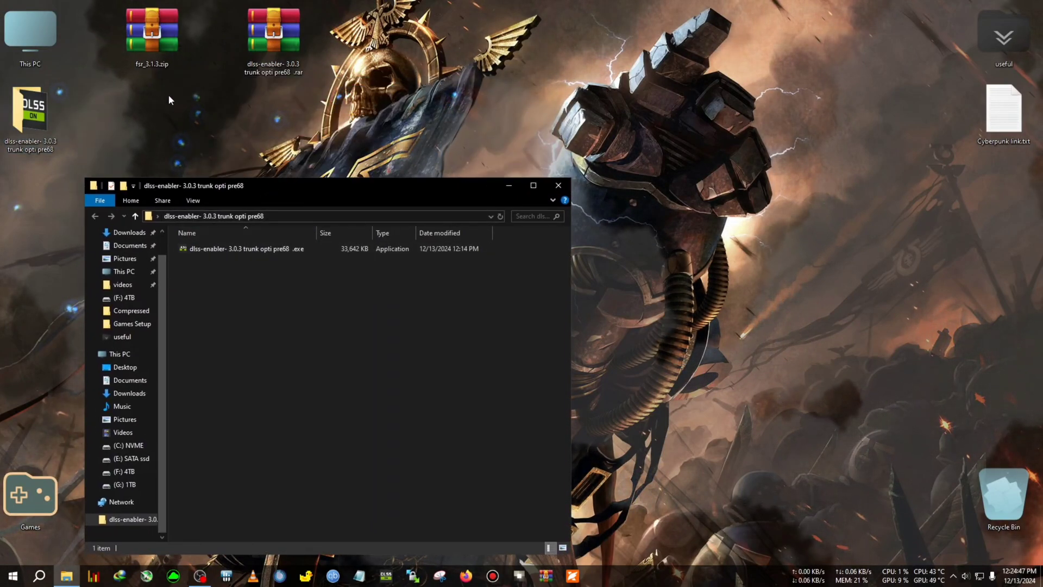
pyautogui.moveTo(227, 190); pyautogui.dragTo(291, 193)
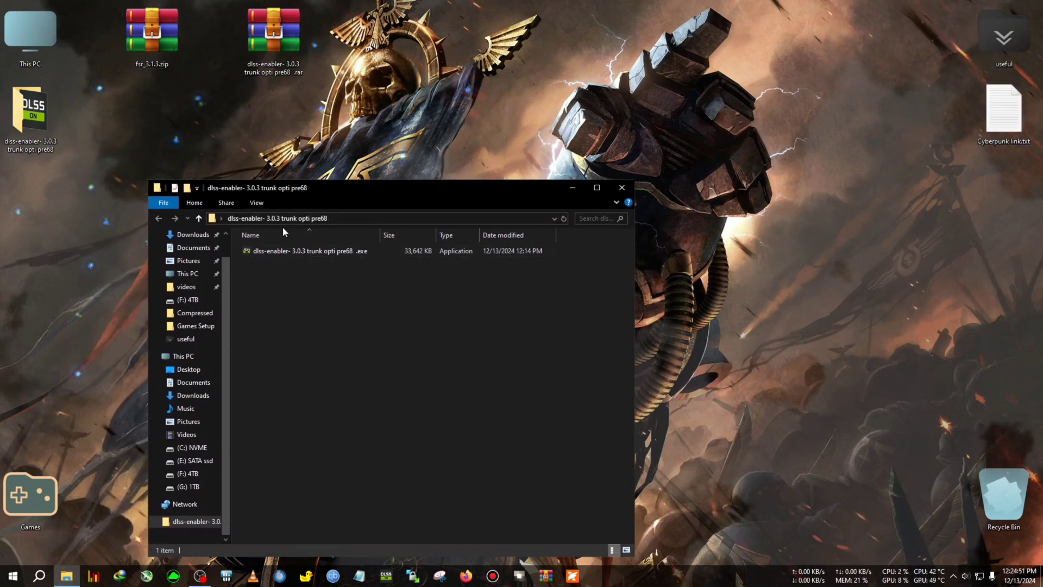
pyautogui.click(152, 38)
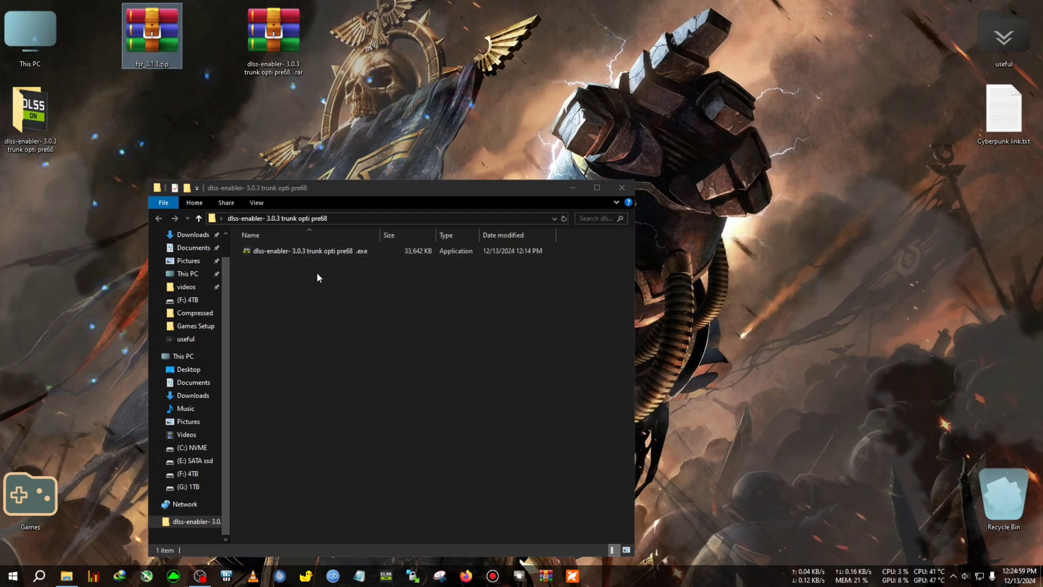
pyautogui.rightClick(264, 253)
# - Run DLSS Enabler setup, accept the licence agreement, and advance to Select Destination Location
pyautogui.click(288, 269)
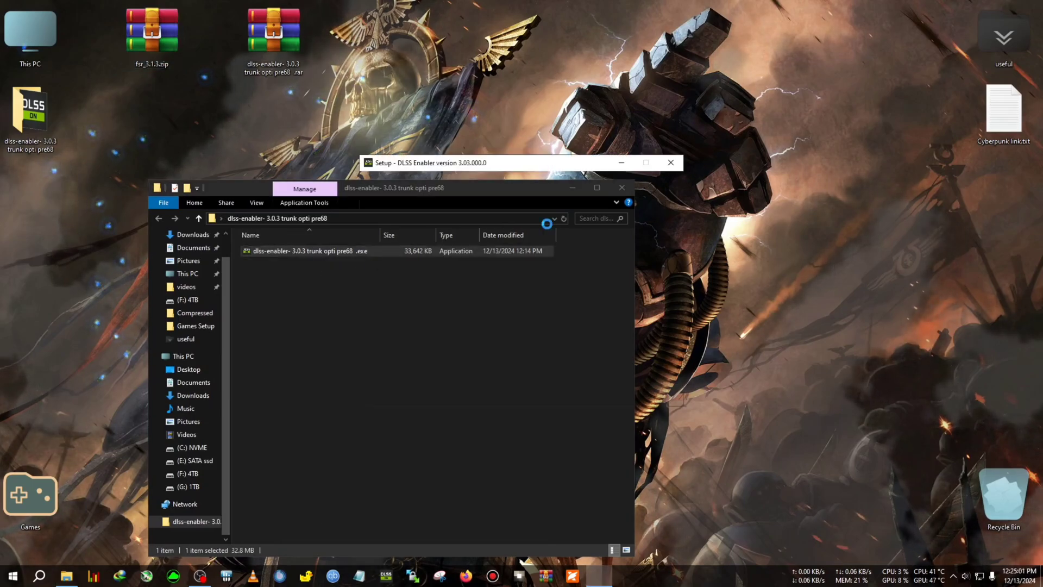
pyautogui.moveTo(510, 163); pyautogui.dragTo(377, 211)
pyautogui.click(573, 189)
pyautogui.click(281, 405)
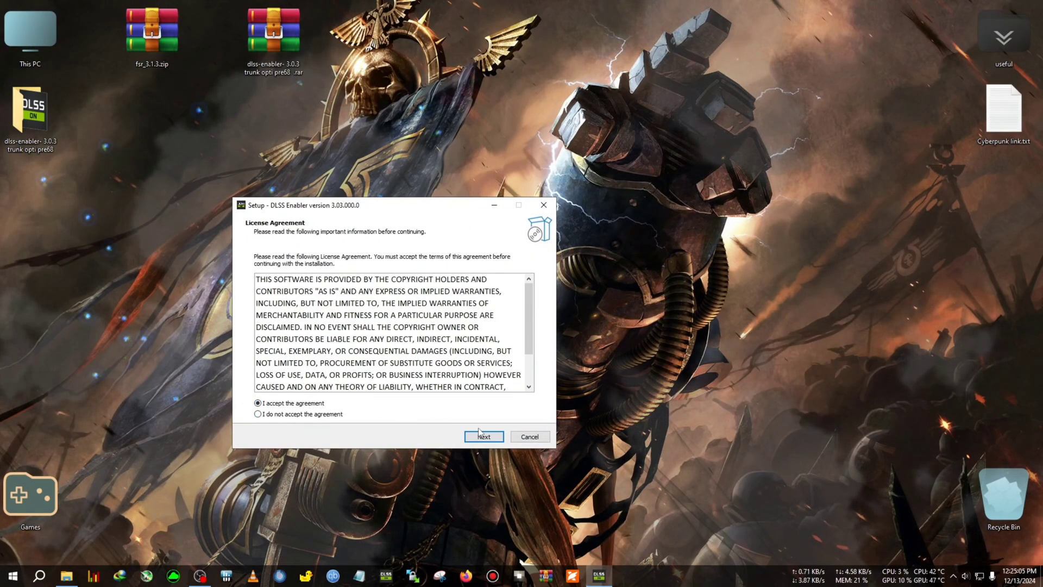
pyautogui.click(484, 436)
pyautogui.click(484, 436)
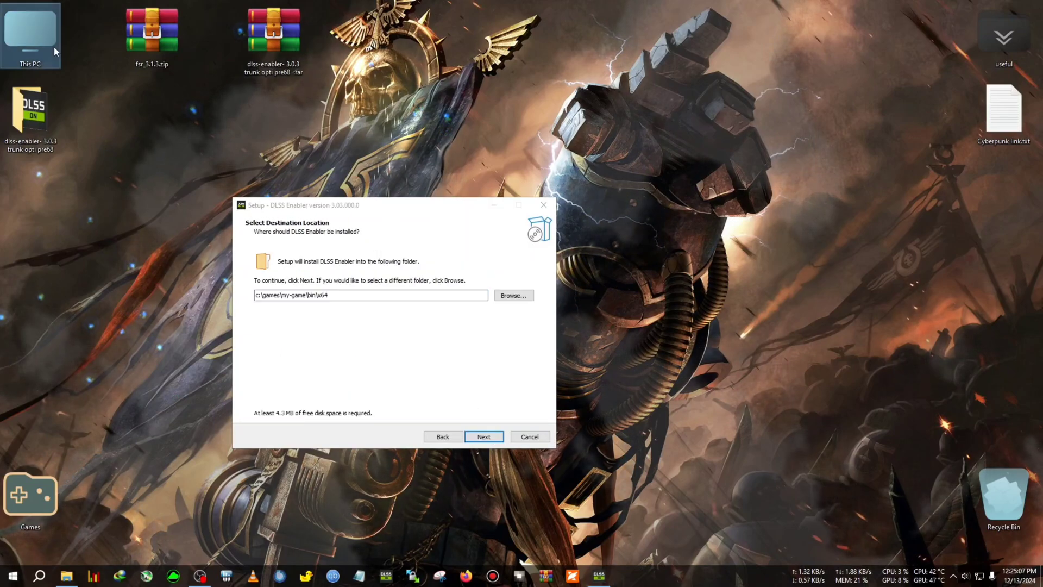
# - Browse to E:\Warhammer 40000 Space Marine 2\client_pc\root\bin\pc and widen the Name column
pyautogui.doubleClick(54, 47)
pyautogui.moveTo(353, 10); pyautogui.dragTo(662, 91)
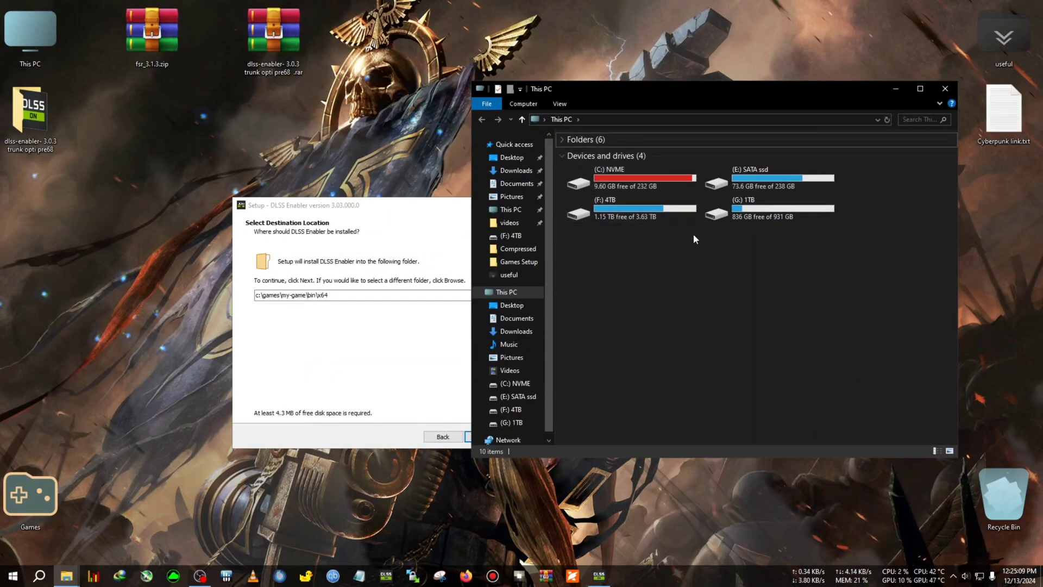
pyautogui.doubleClick(750, 185)
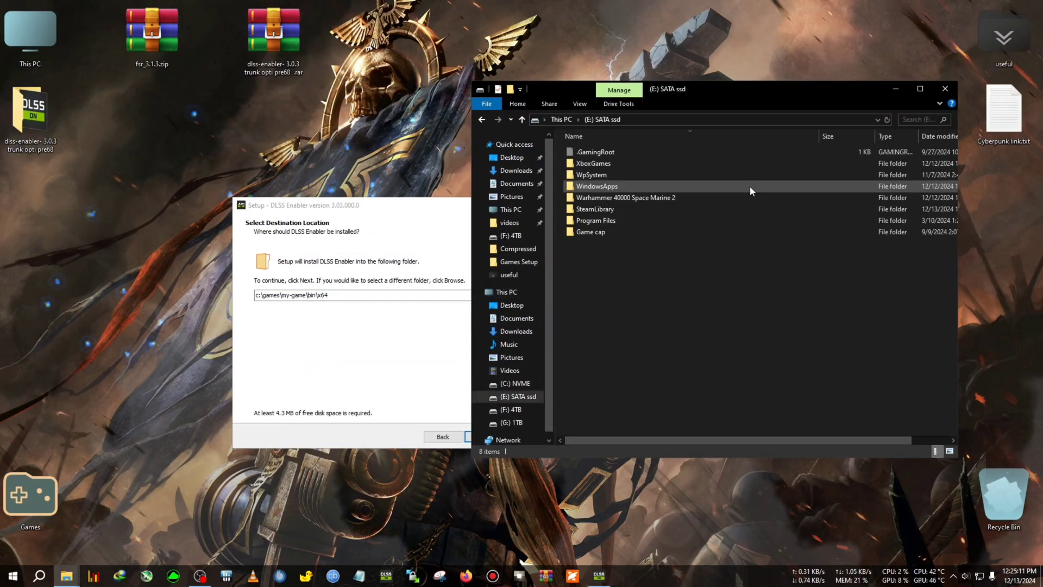
pyautogui.doubleClick(603, 198)
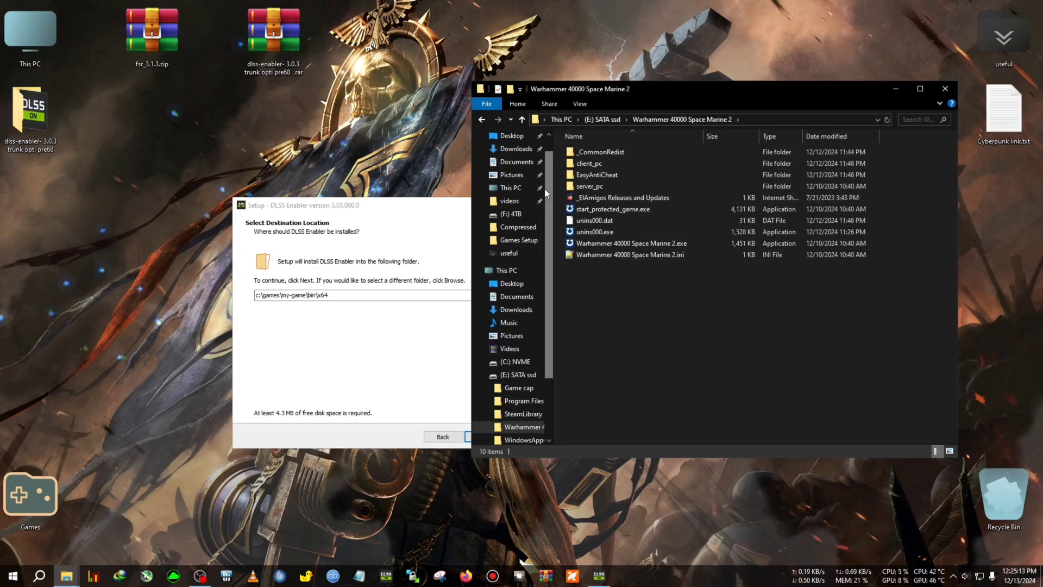
pyautogui.doubleClick(591, 163)
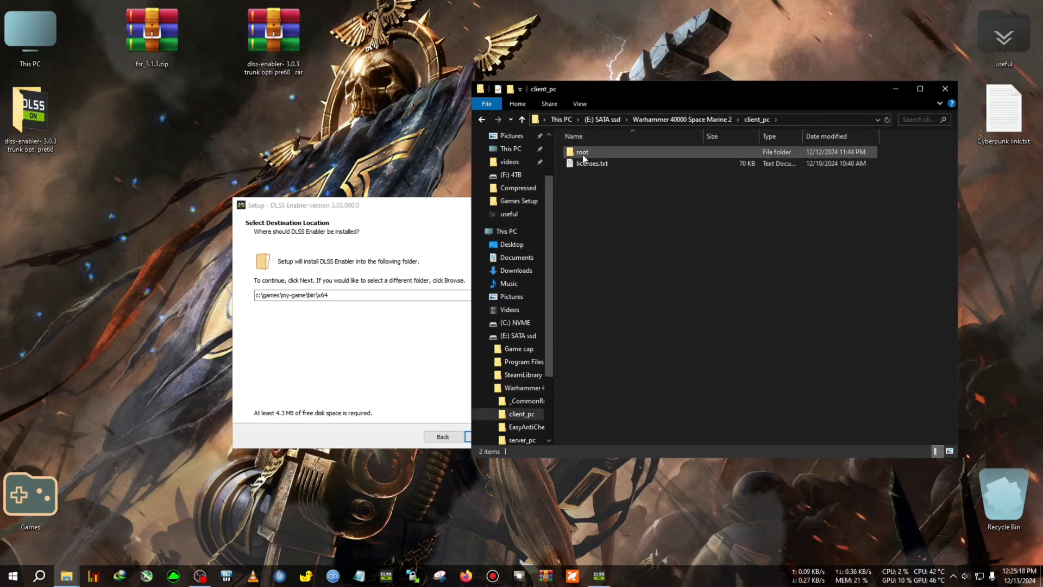
pyautogui.doubleClick(591, 152)
pyautogui.doubleClick(591, 152)
pyautogui.doubleClick(591, 152)
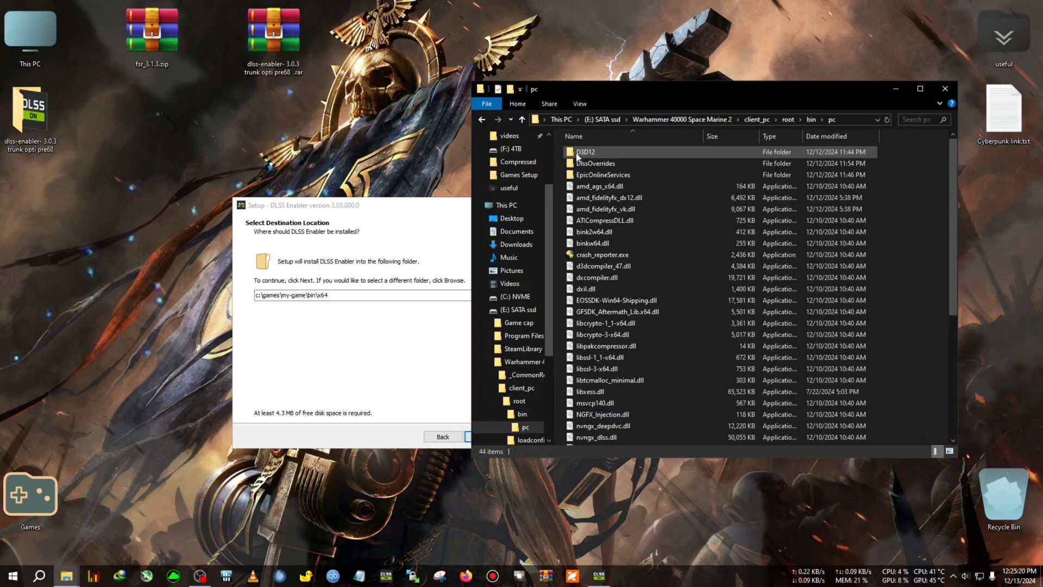
pyautogui.scroll(-6, 651, 359)
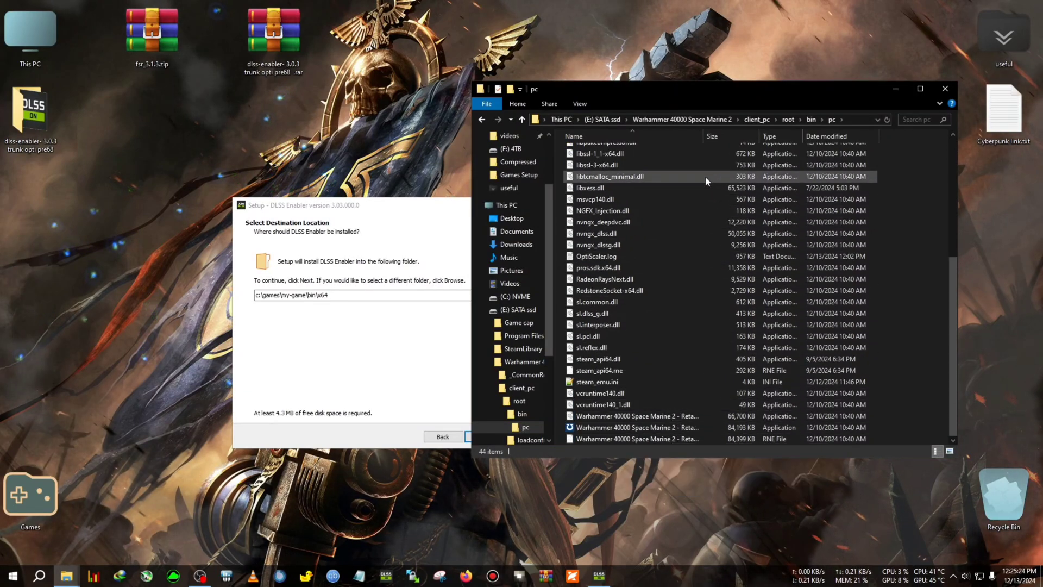
pyautogui.moveTo(703, 136); pyautogui.dragTo(763, 135)
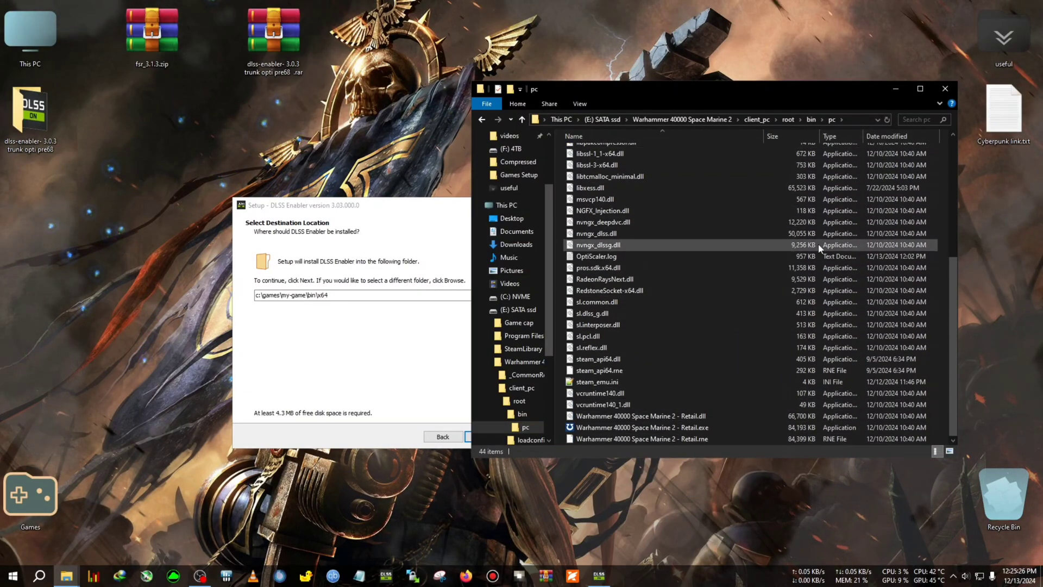
# - Replace the setup's default destination with the copied client_pc\root\bin\pc path and continue
pyautogui.moveTo(437, 212); pyautogui.dragTo(328, 208)
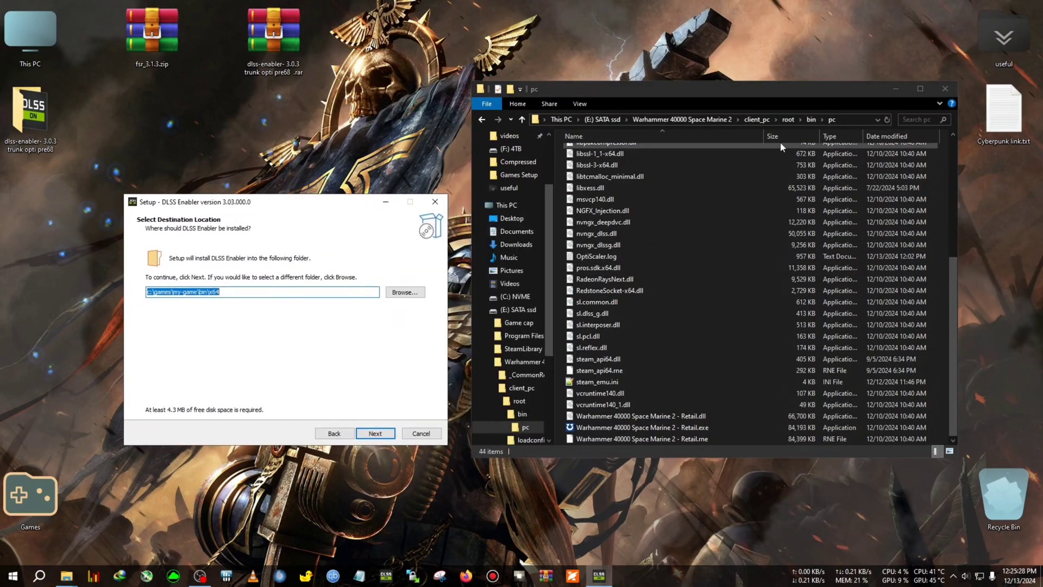
pyautogui.click(849, 116)
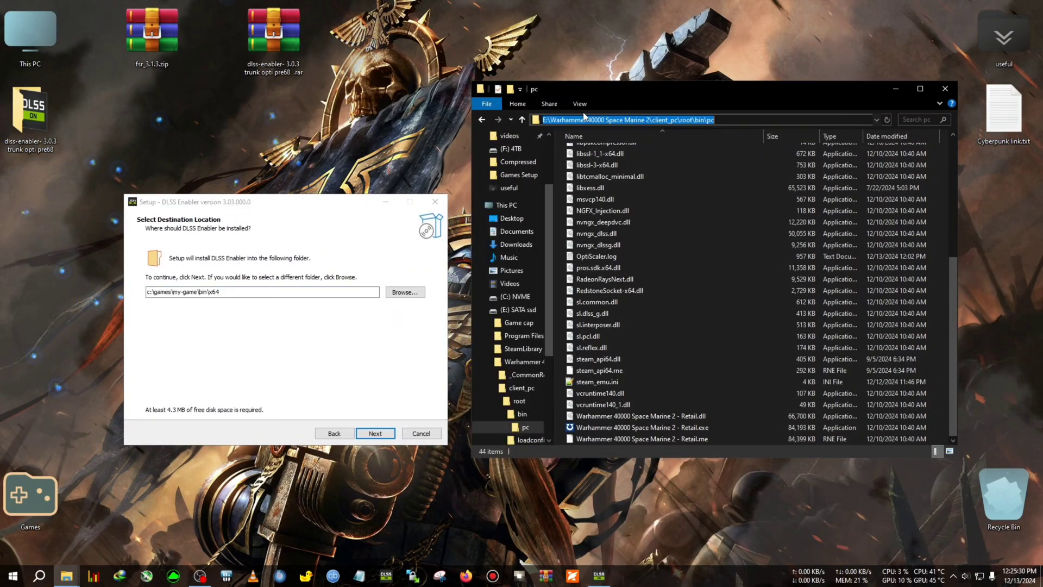
pyautogui.rightClick(628, 122)
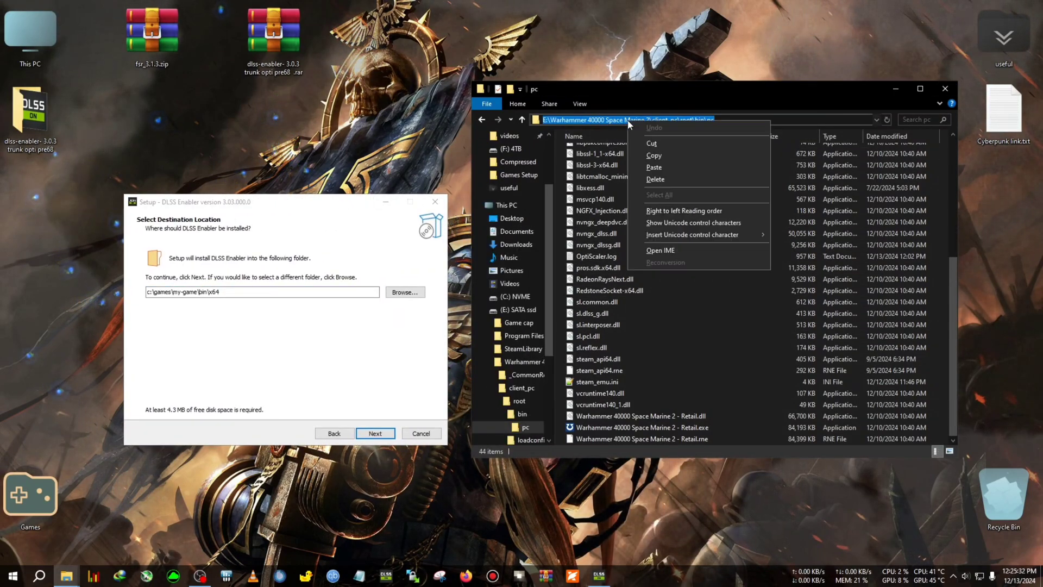
pyautogui.click(653, 155)
pyautogui.click(250, 291)
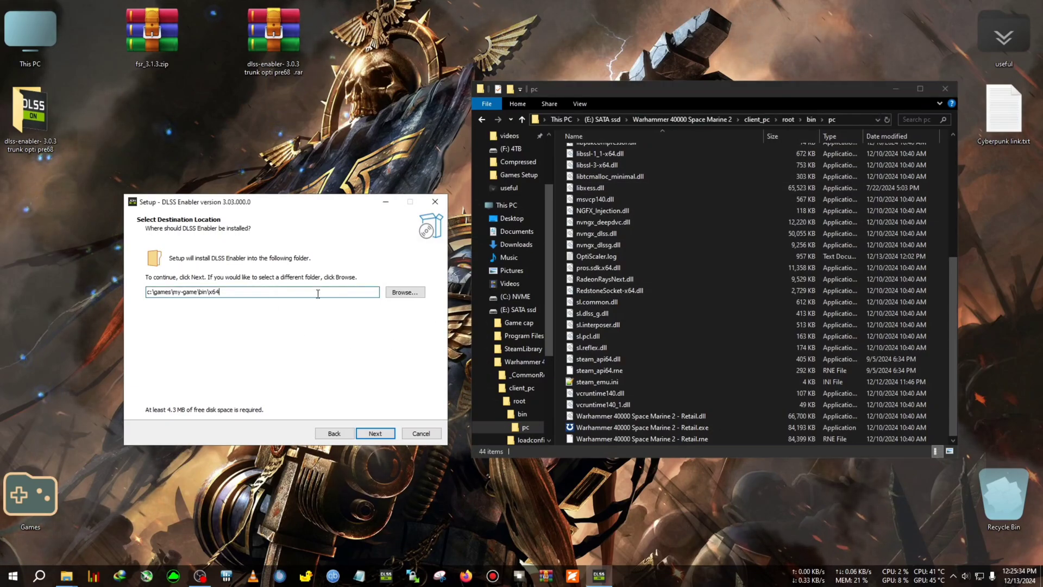
pyautogui.moveTo(318, 293); pyautogui.dragTo(115, 298)
pyautogui.press('BackSpace')
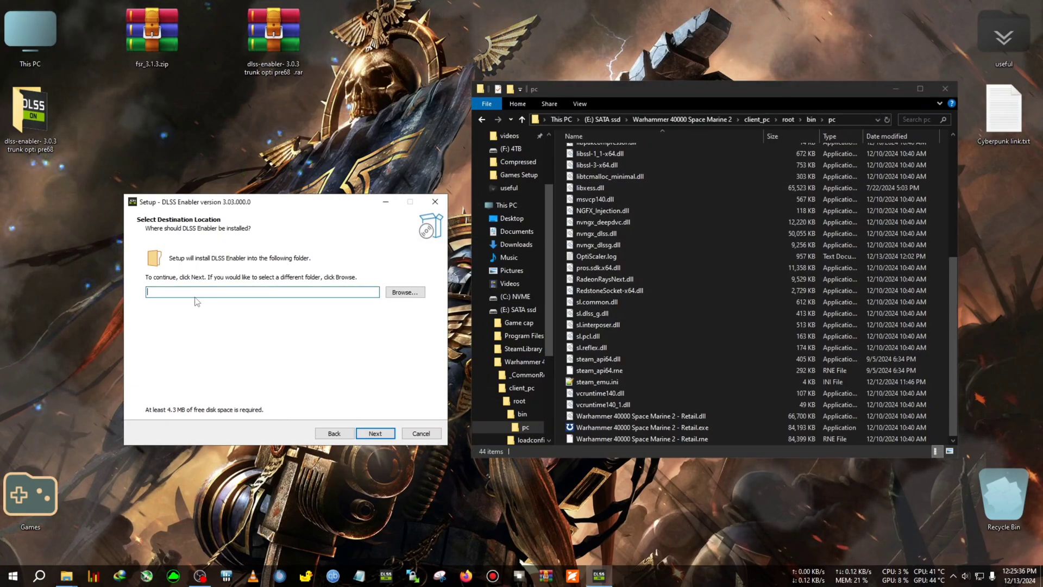
pyautogui.rightClick(198, 292)
pyautogui.click(224, 339)
pyautogui.moveTo(244, 202); pyautogui.dragTo(250, 160)
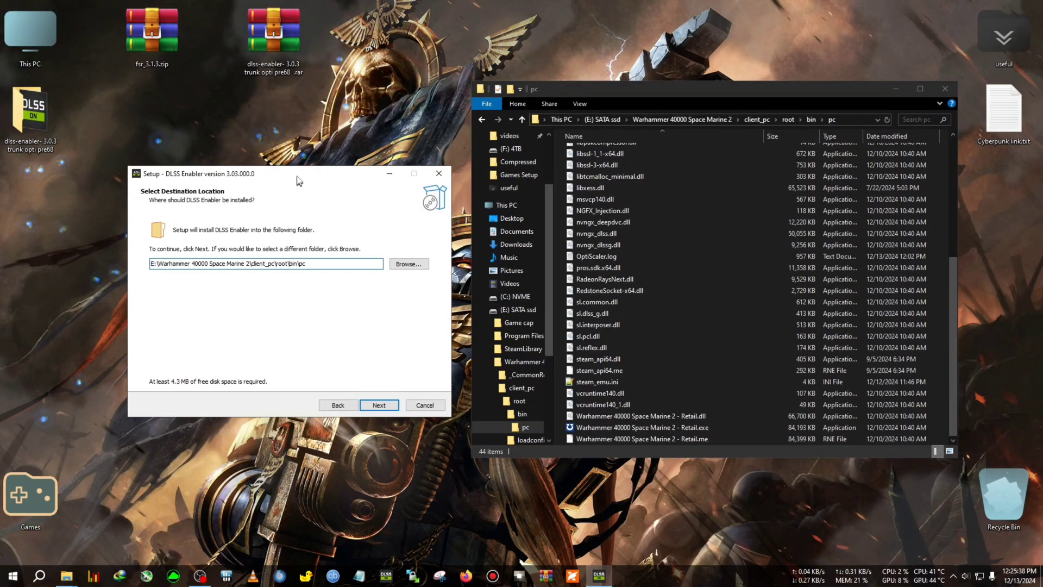
pyautogui.click(380, 390)
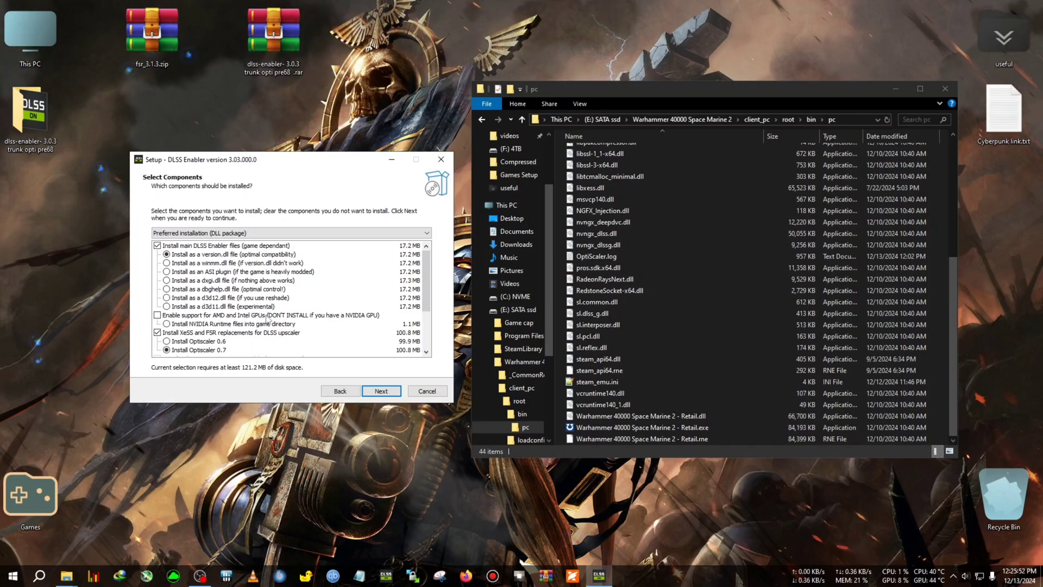
# - Select Optiscaler 0.6 instead of 0.7 and tick the Install .reg files option
pyautogui.moveTo(428, 294); pyautogui.dragTo(428, 322)
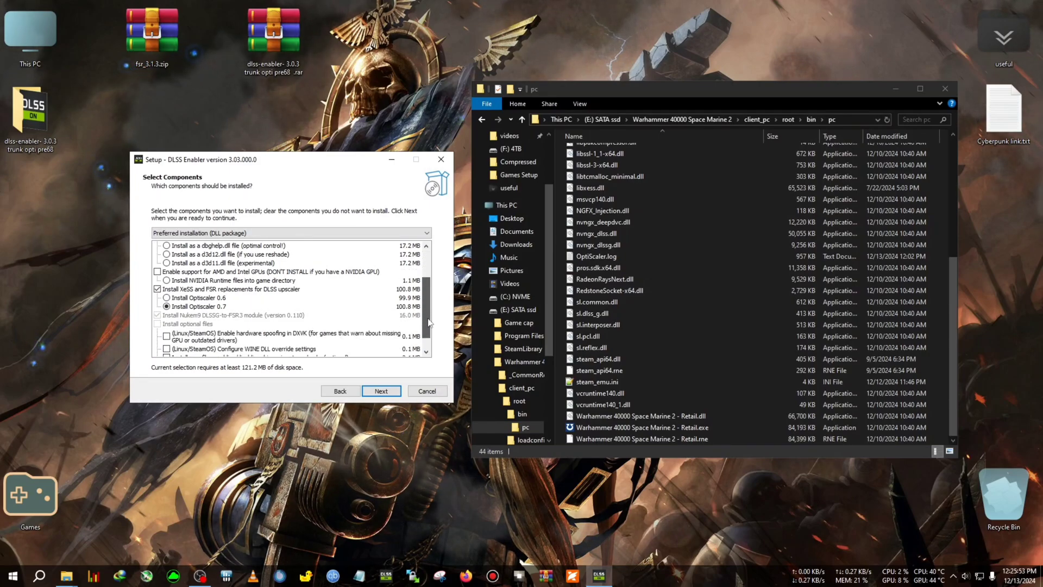
pyautogui.click(166, 298)
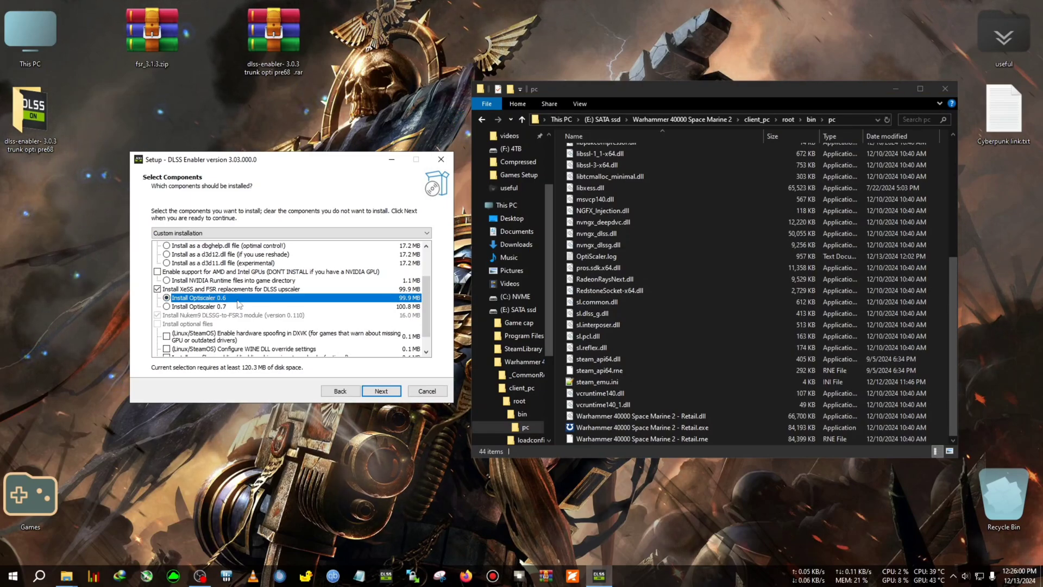
pyautogui.scroll(-1, 236, 320)
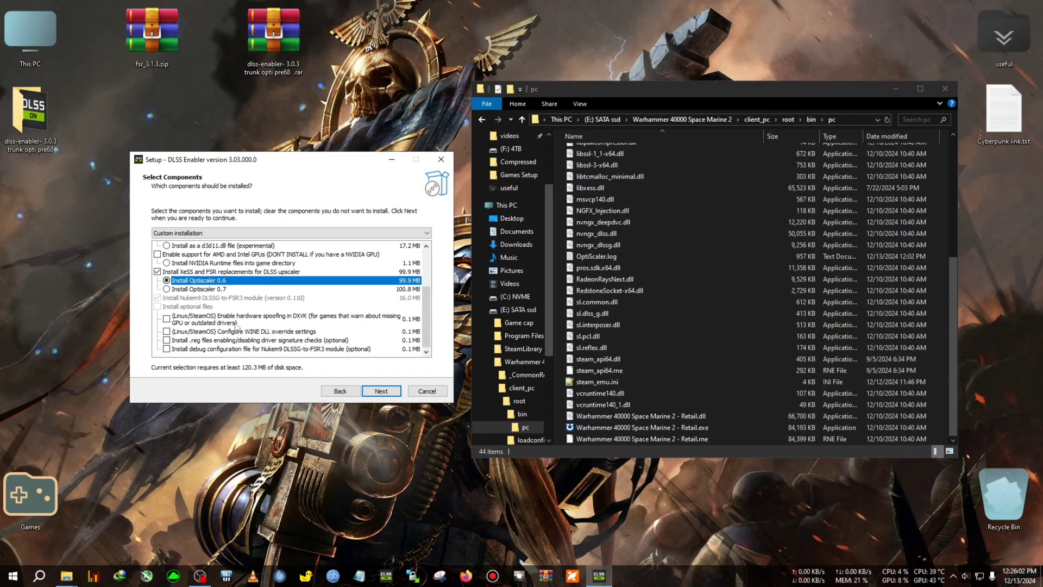
pyautogui.click(167, 340)
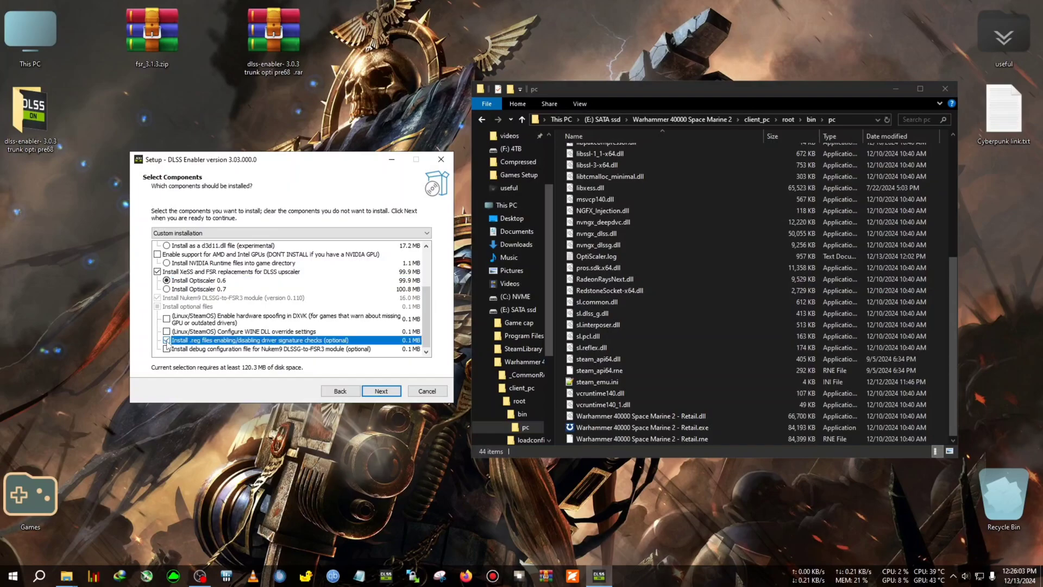
# - Install DLSS Enabler, finish the wizard, and run DisableNvidiaSignatureChecks.reg from the pc folder
pyautogui.click(380, 391)
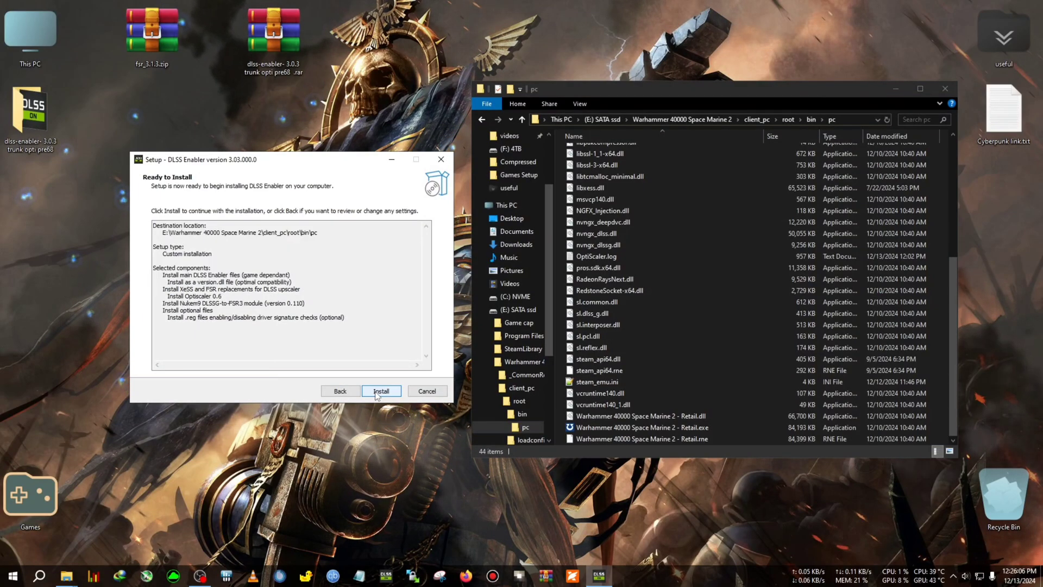
pyautogui.click(381, 391)
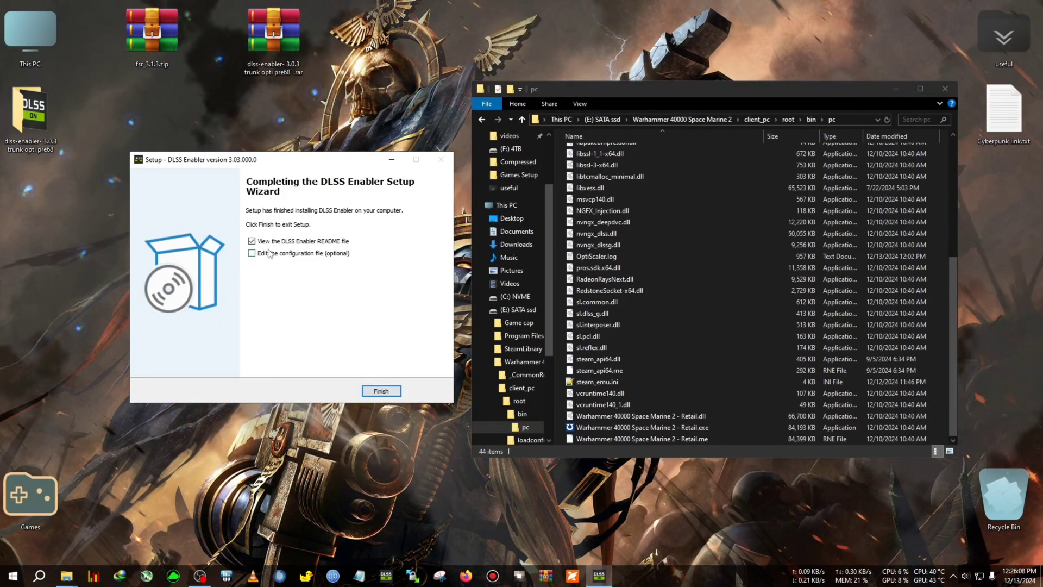
pyautogui.click(381, 391)
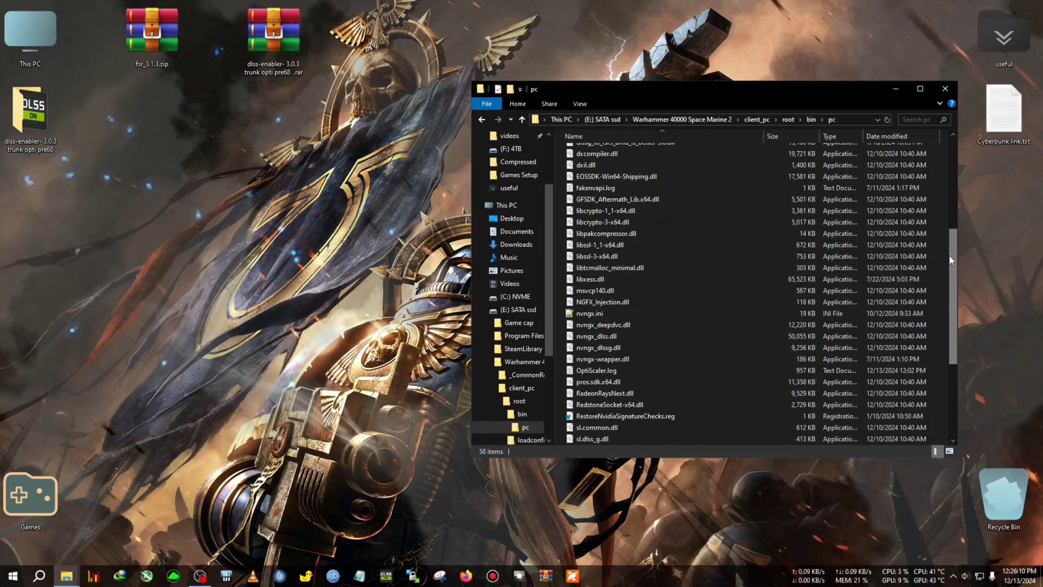
pyautogui.scroll(5, 952, 265)
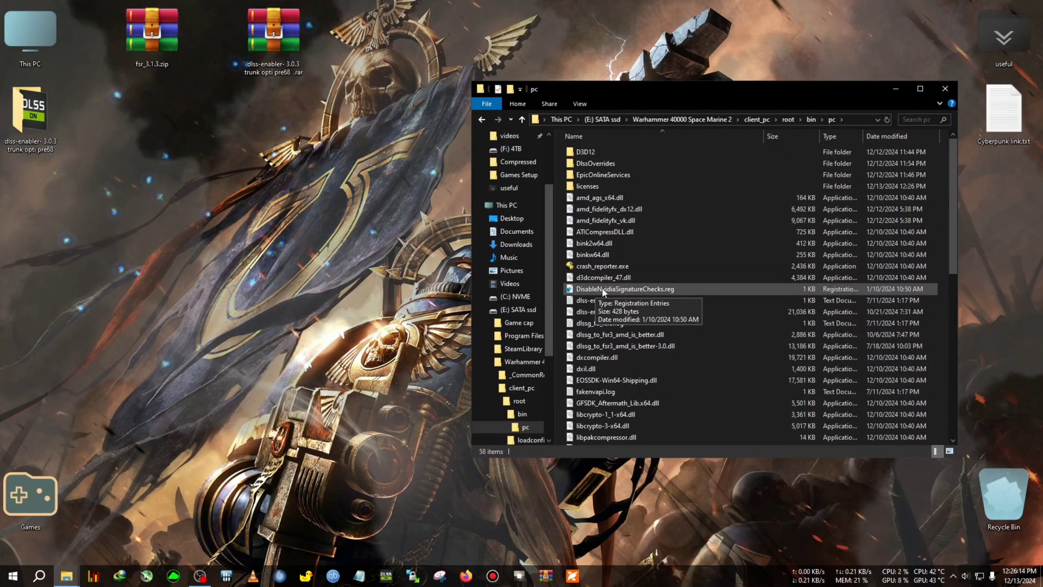
pyautogui.doubleClick(639, 292)
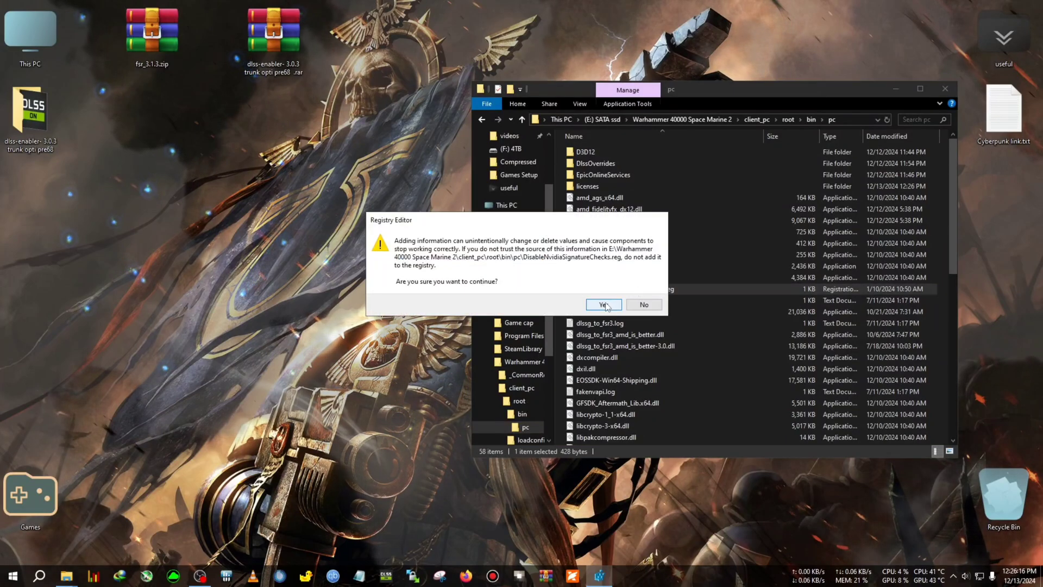
# - Confirm merging DisableNvidiaSignatureChecks.reg, dismiss the success message, and reposition the pc folder window
pyautogui.press('Return')
pyautogui.click(641, 292)
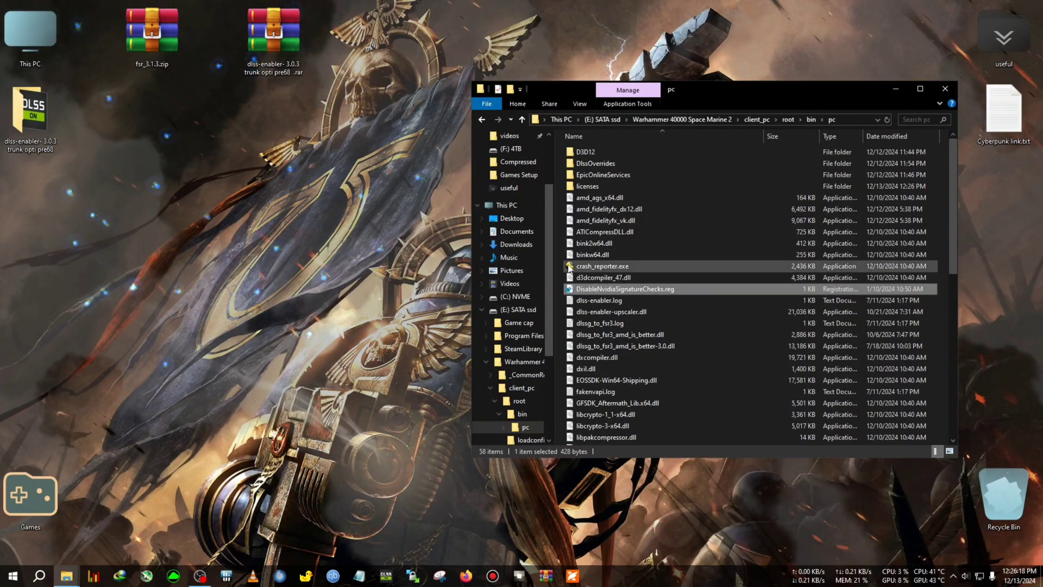
pyautogui.moveTo(564, 90); pyautogui.dragTo(567, 34)
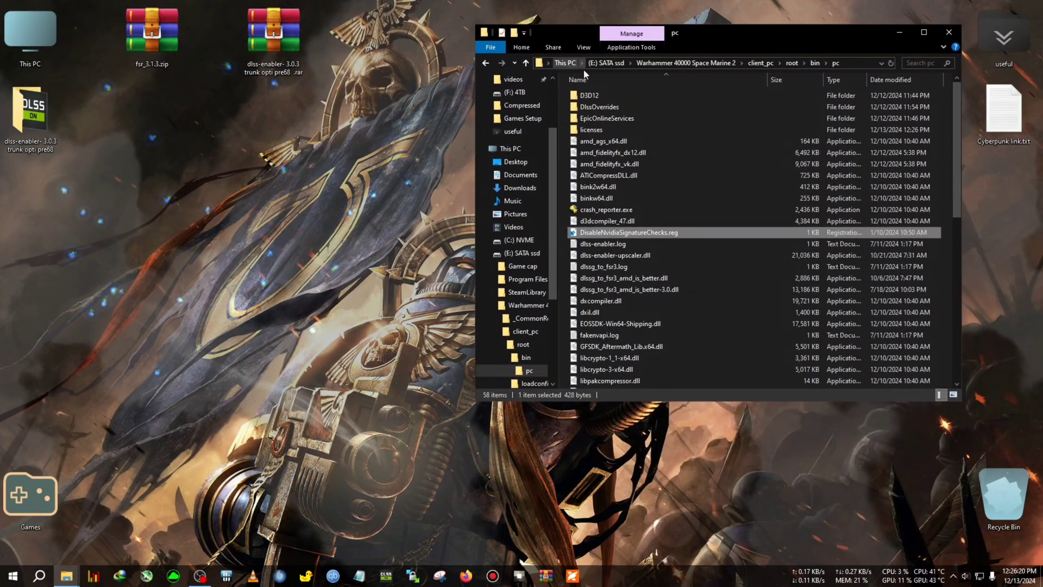
pyautogui.click(943, 217)
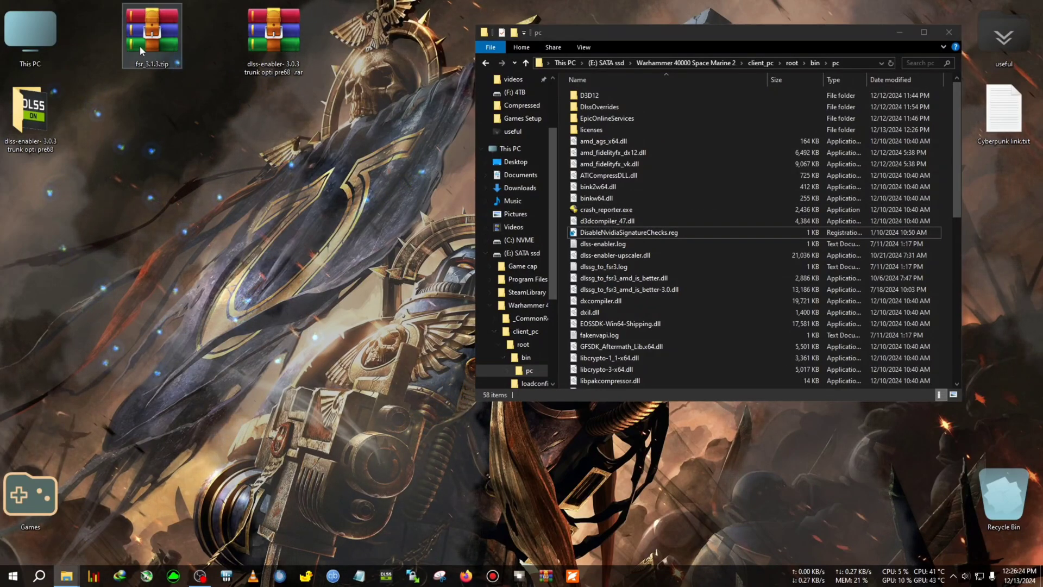
# - Extract fsr_3.1.3.zip to the desktop and open its fsr 3.1.3 > bin folder
pyautogui.rightClick(175, 58)
pyautogui.click(216, 149)
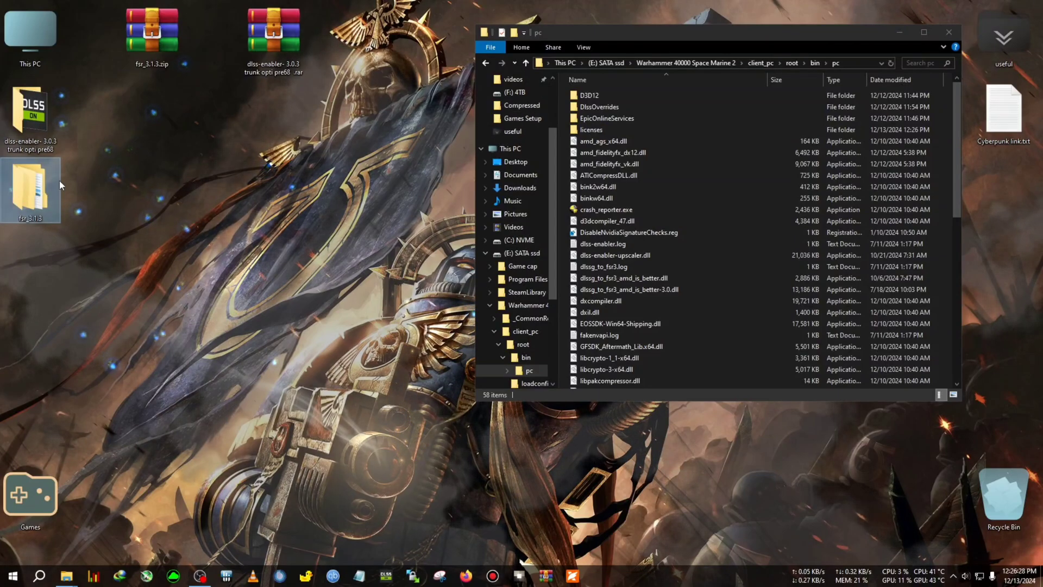
pyautogui.doubleClick(30, 190)
pyautogui.moveTo(359, 80); pyautogui.dragTo(176, 98)
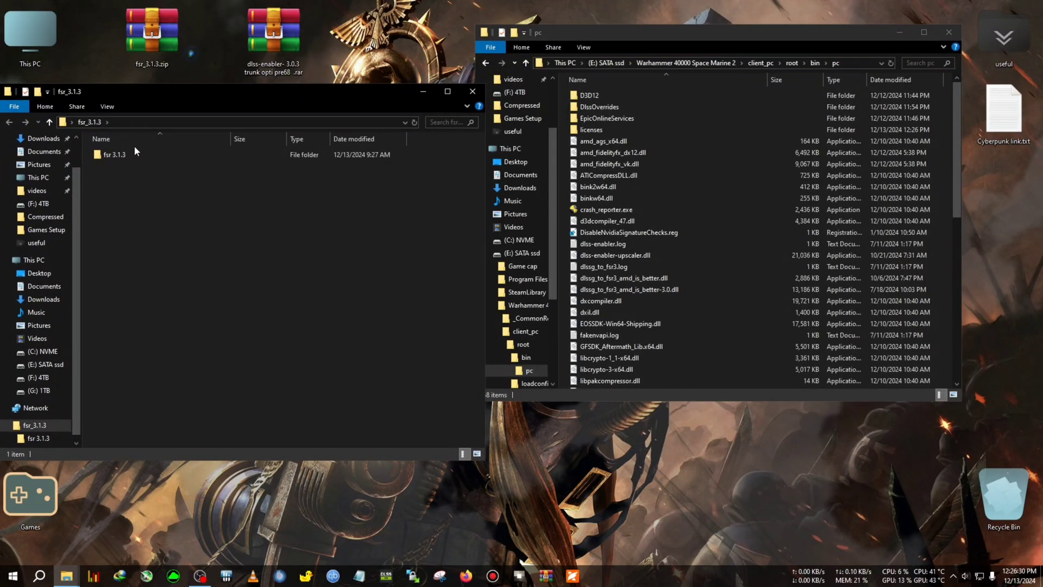
pyautogui.doubleClick(133, 150)
pyautogui.doubleClick(139, 155)
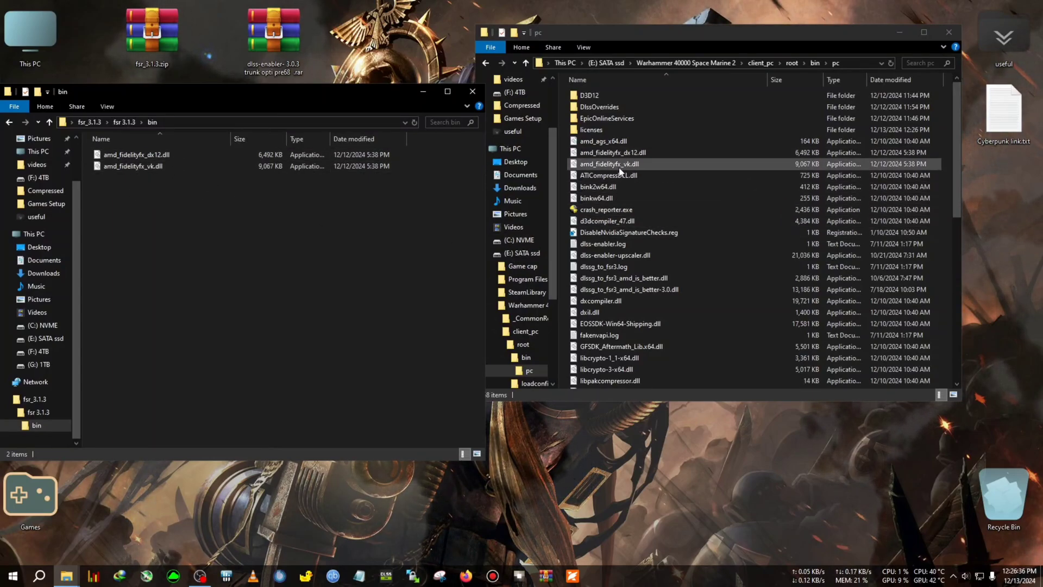
# - Copy both FSR DLLs into the game's pc folder, replacing existing files, then close the bin window
pyautogui.moveTo(353, 227); pyautogui.dragTo(163, 156)
pyautogui.rightClick(157, 165)
pyautogui.click(256, 300)
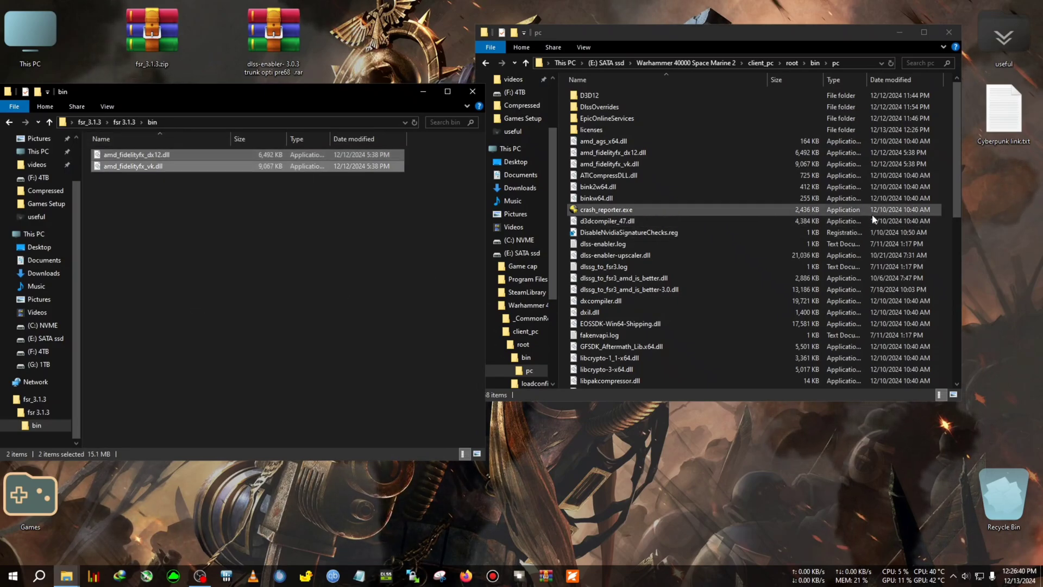
pyautogui.rightClick(918, 185)
pyautogui.click(945, 260)
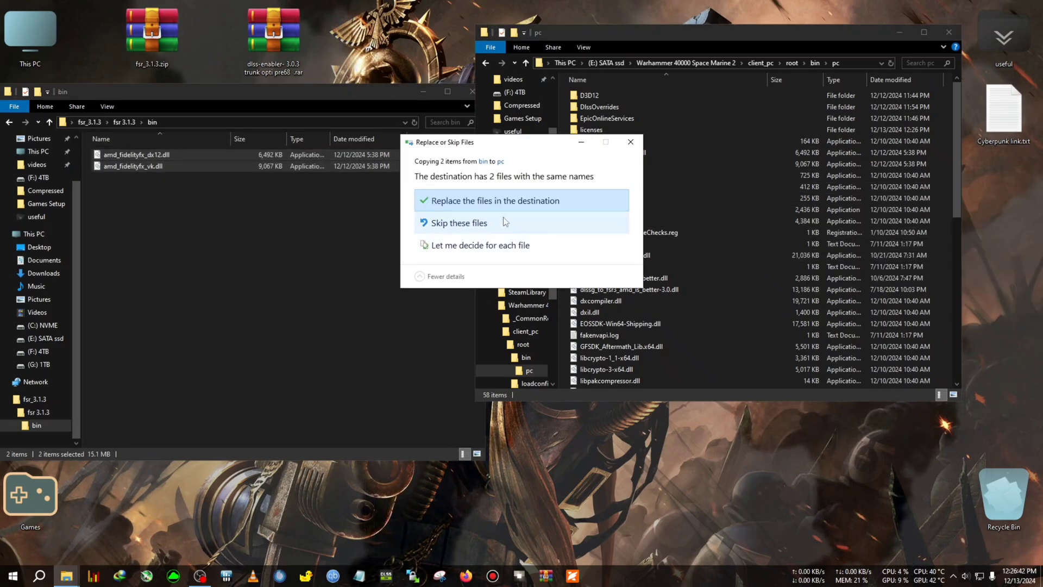
pyautogui.click(491, 200)
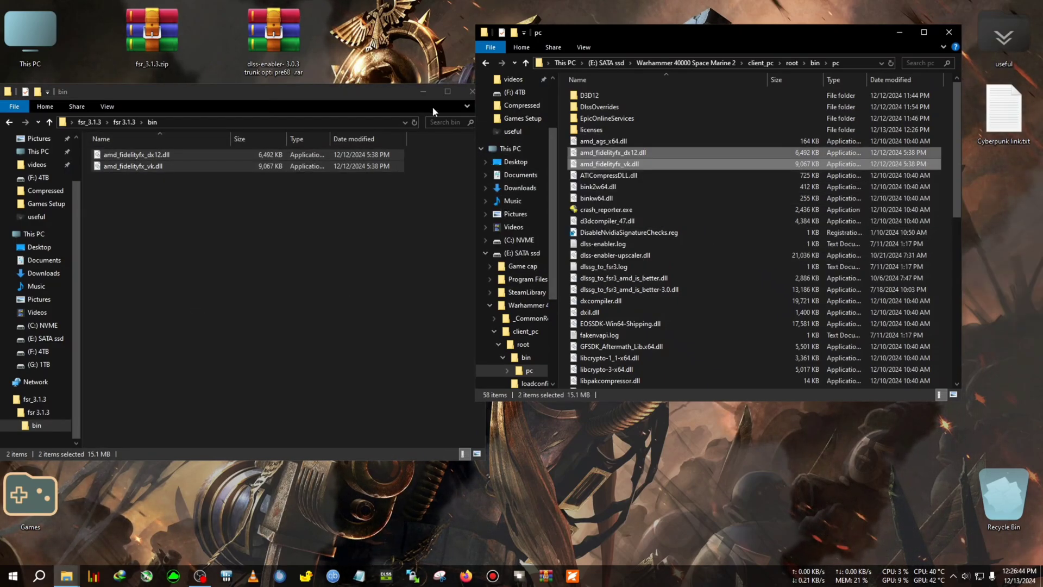
pyautogui.moveTo(372, 98); pyautogui.dragTo(295, 135)
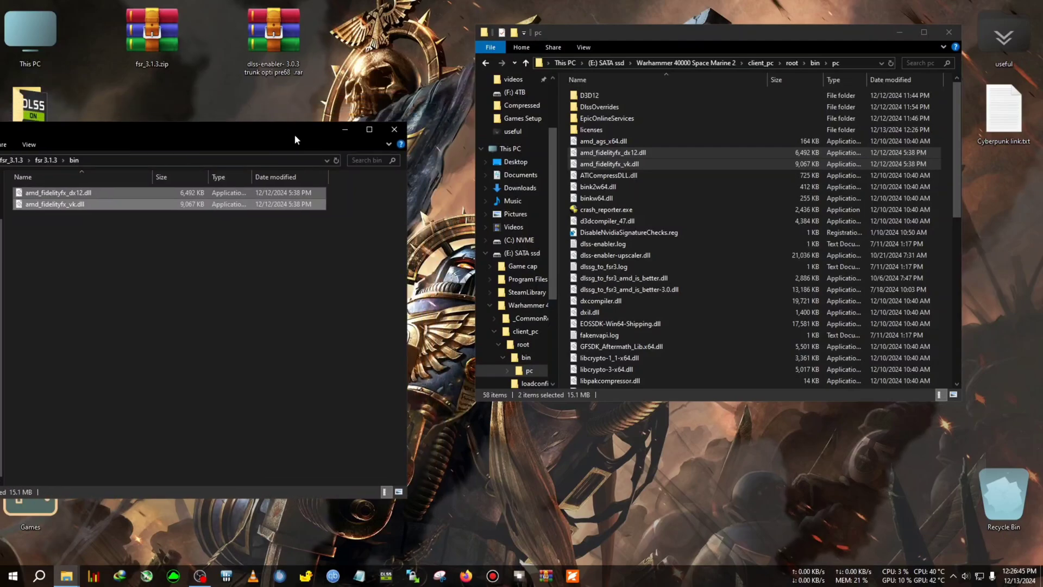
pyautogui.click(394, 129)
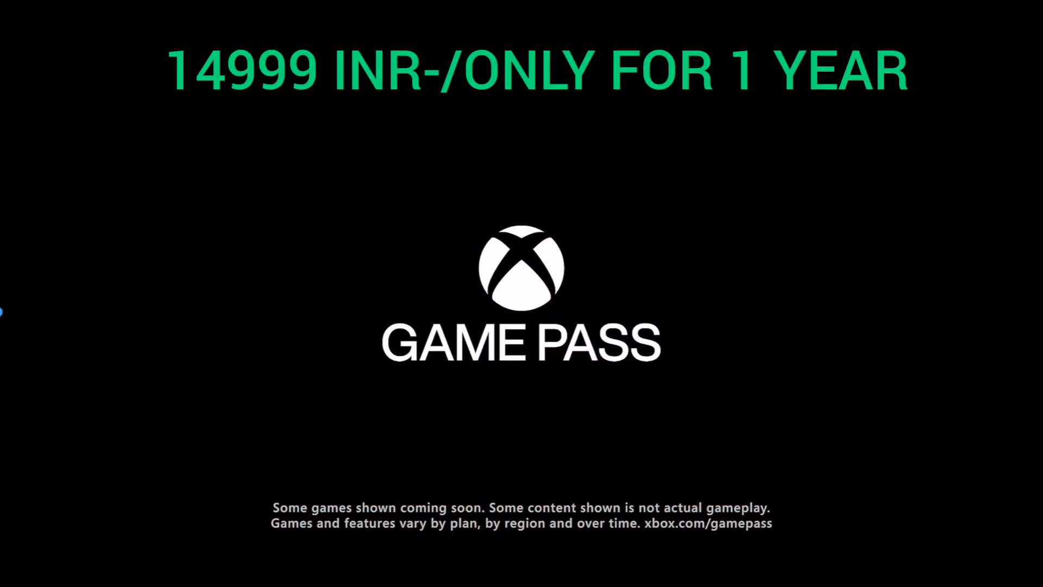
# - Walk the marine forward through the swamp toward the weapon crate, then pause the game
pyautogui.press('w')
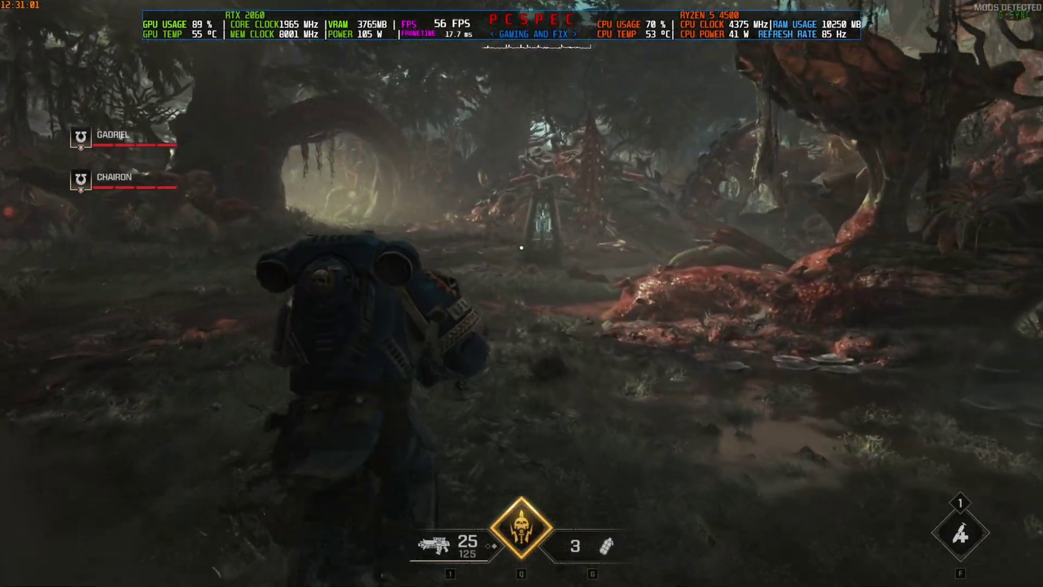
pyautogui.press('w')
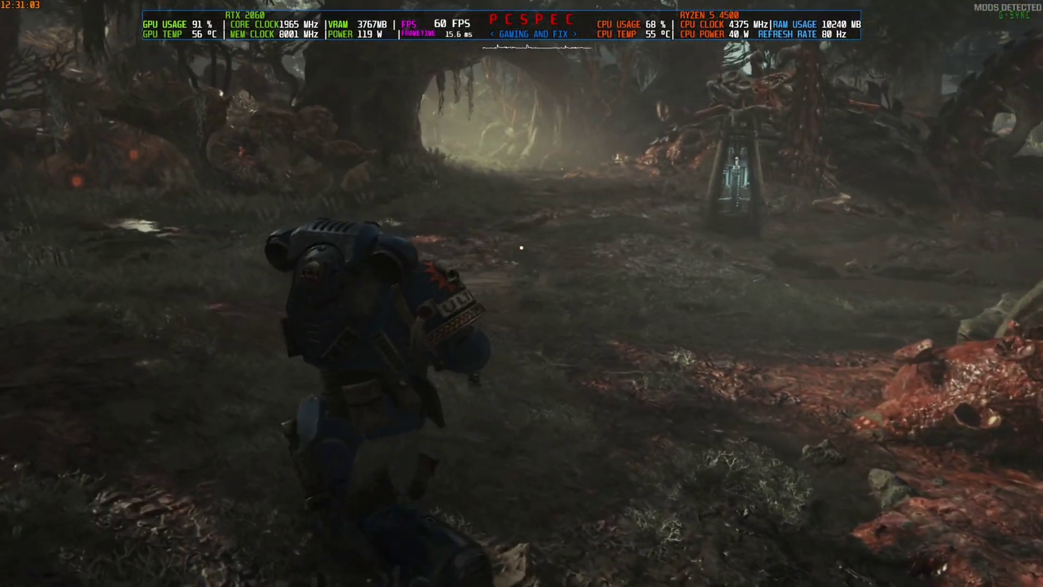
pyautogui.press('w')
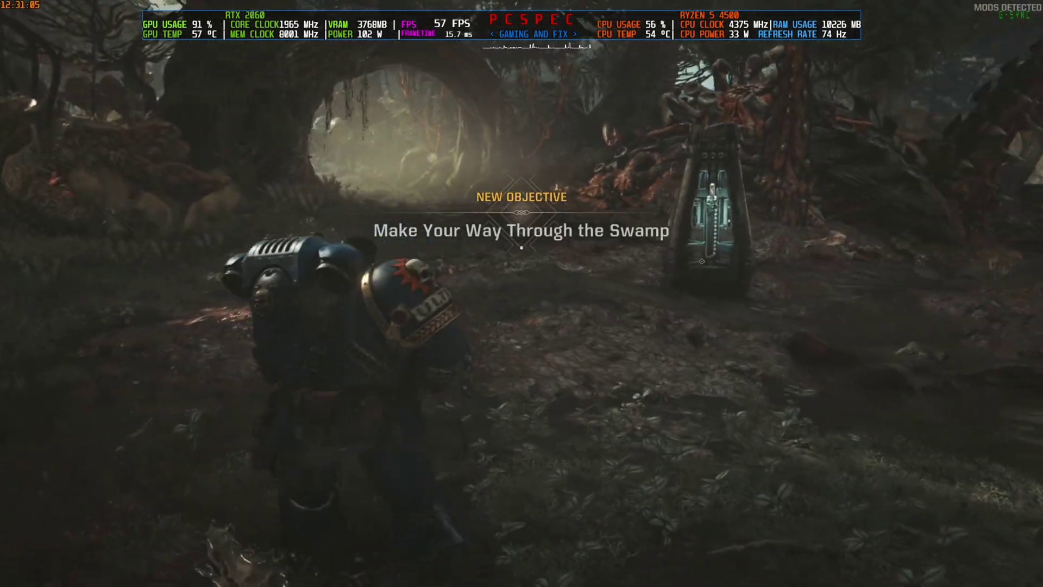
pyautogui.press('w')
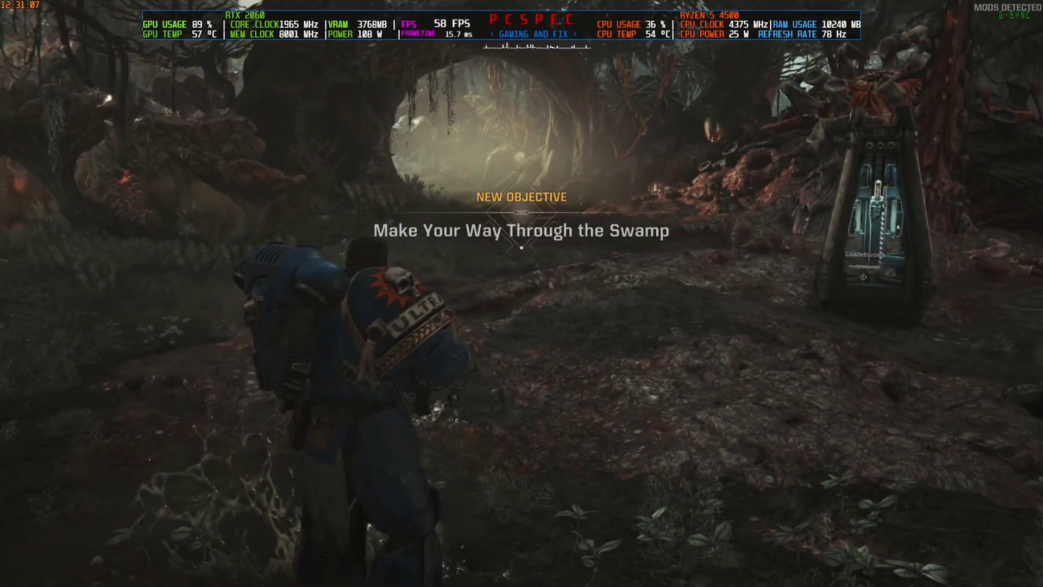
pyautogui.press('w')
pyautogui.press('Escape')
# - Turn Frame Generation ON in the VIDEO settings and resume the swamp at 91 FPS
pyautogui.click(173, 298)
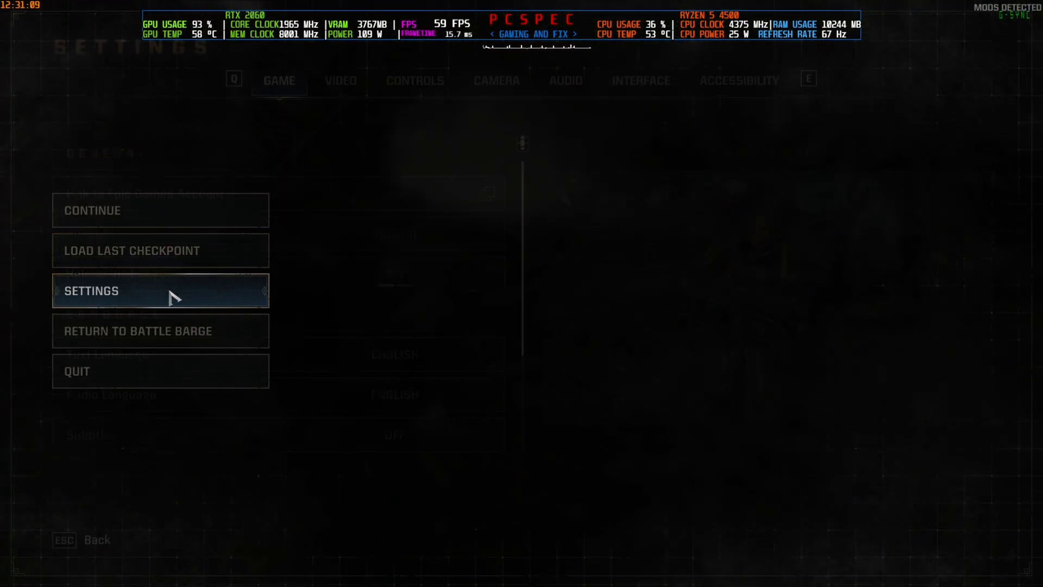
pyautogui.click(348, 84)
pyautogui.moveTo(525, 190); pyautogui.dragTo(525, 256)
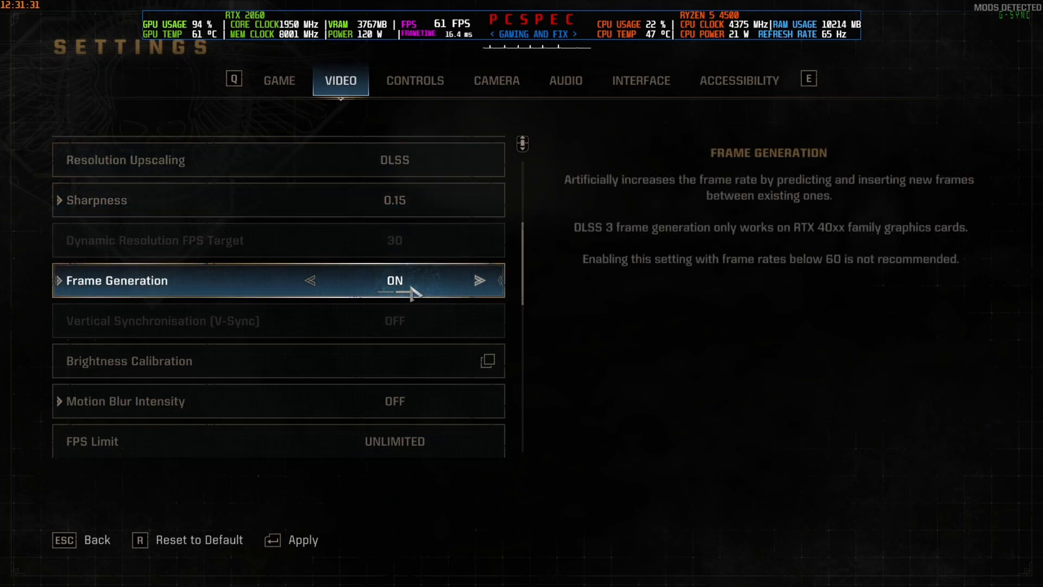
pyautogui.press('Escape')
pyautogui.press('Escape')
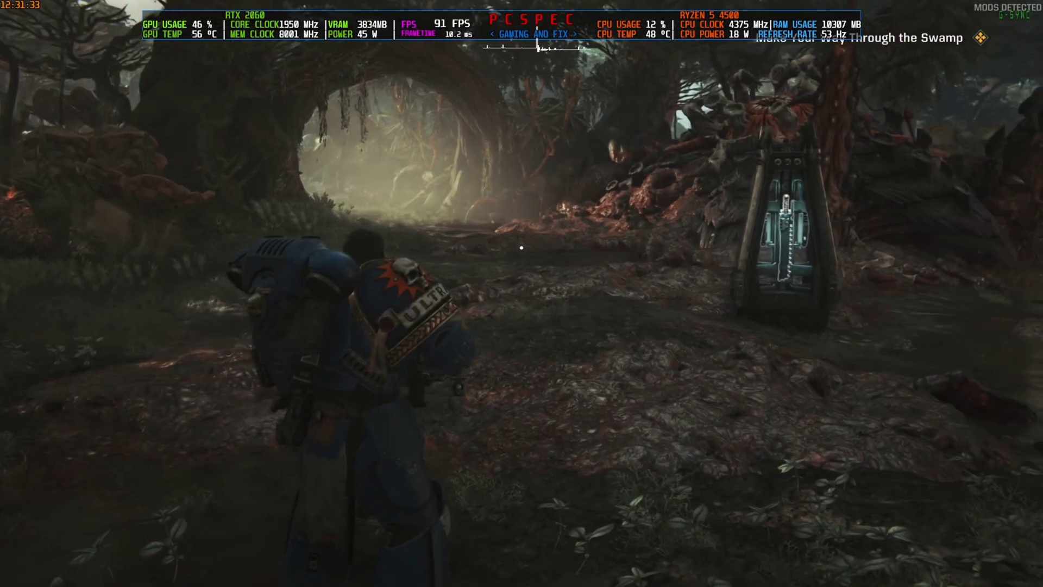
# - Advance toward the jungle tunnel, firing repeatedly at the enemies ahead
pyautogui.press('w')
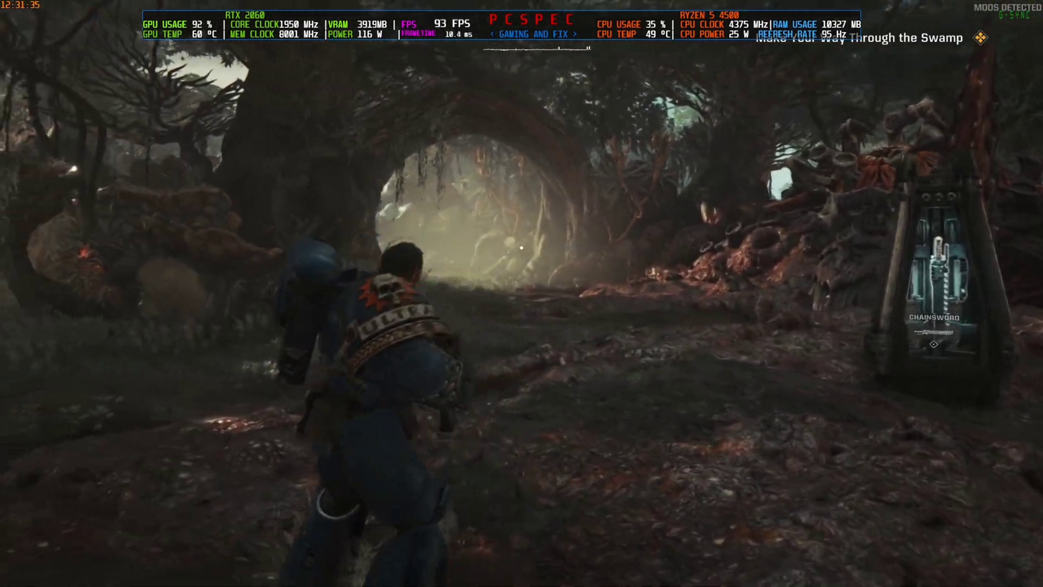
pyautogui.press('w')
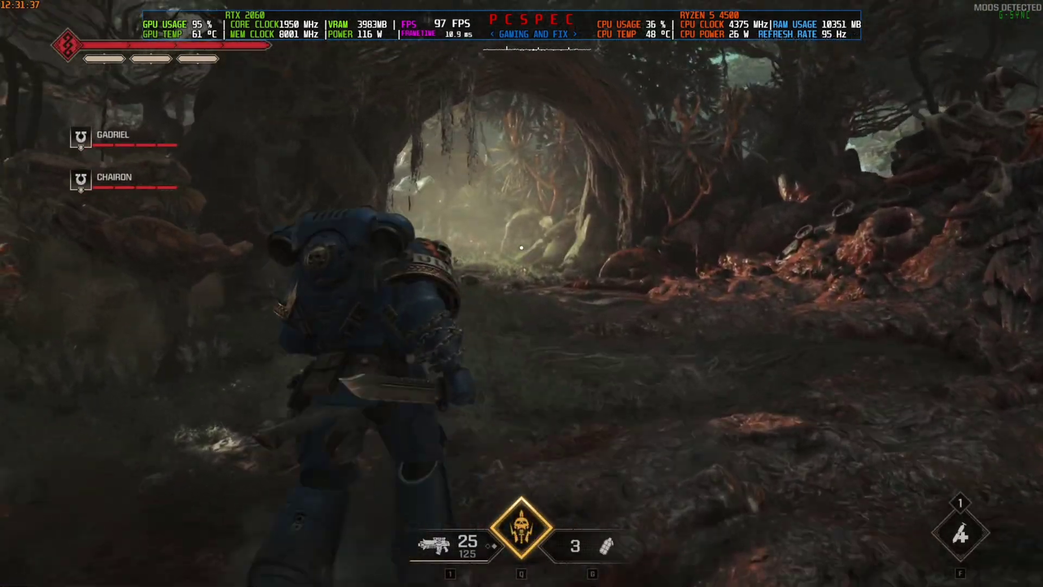
pyautogui.press('w')
pyautogui.click(520, 248)
pyautogui.click(521, 248)
pyautogui.click(521, 248)
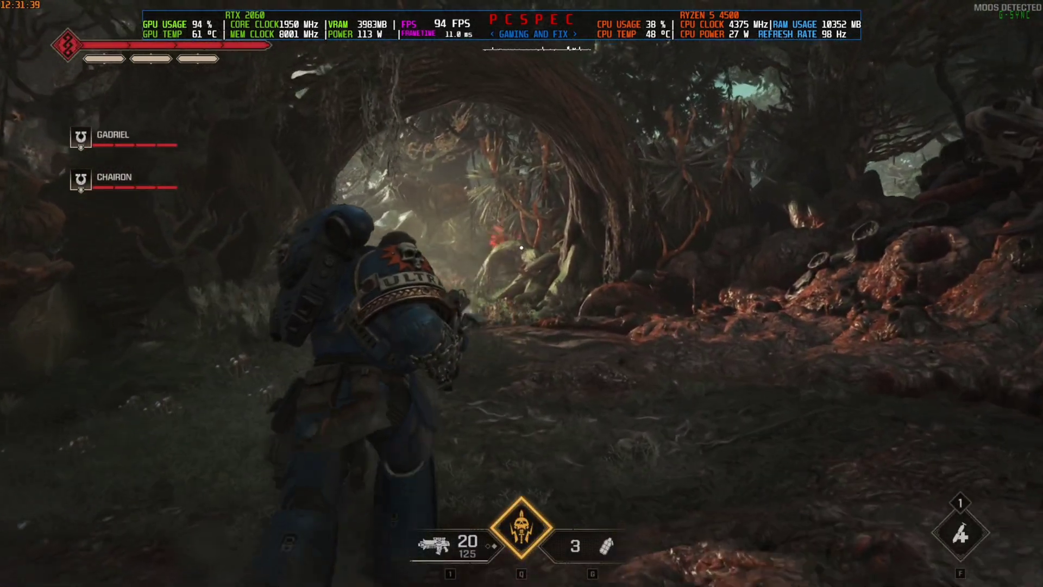
pyautogui.click(521, 248)
# - Keep walking the jungle path, reload, and bring up the OptiScaler overlay
pyautogui.press('w')
pyautogui.click(521, 247)
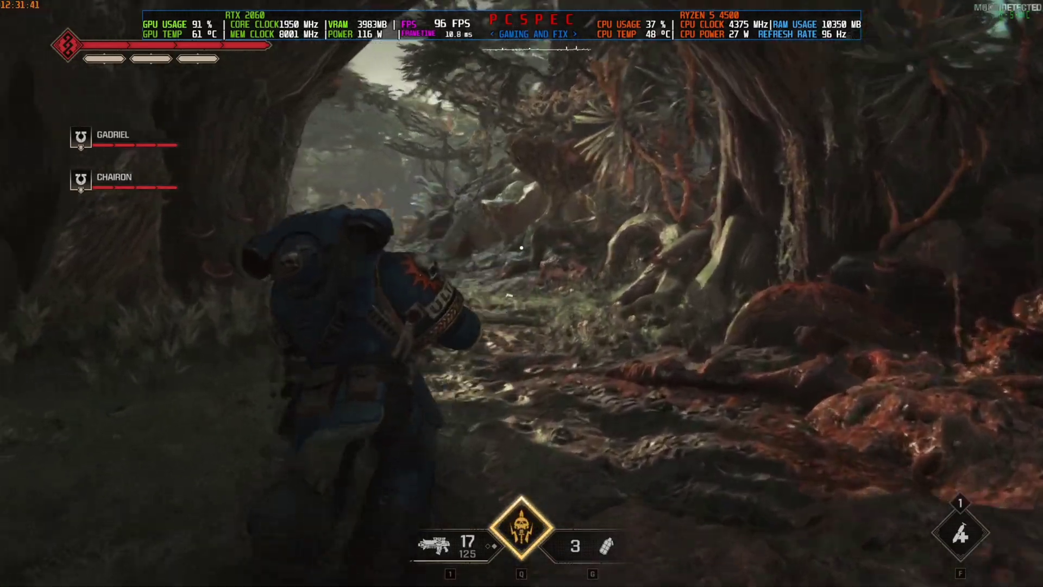
pyautogui.press('w')
pyautogui.press('r')
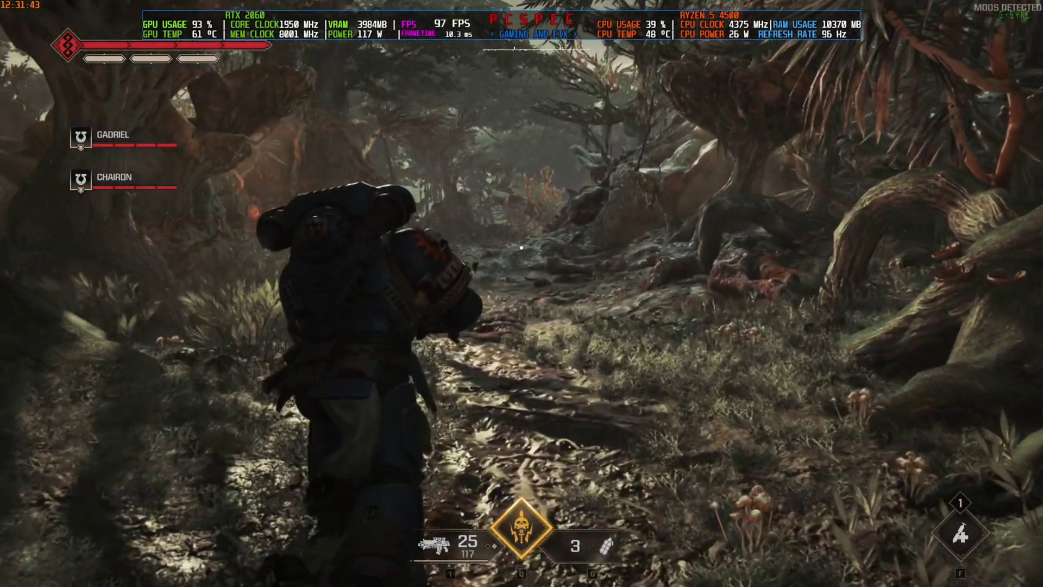
pyautogui.press('w')
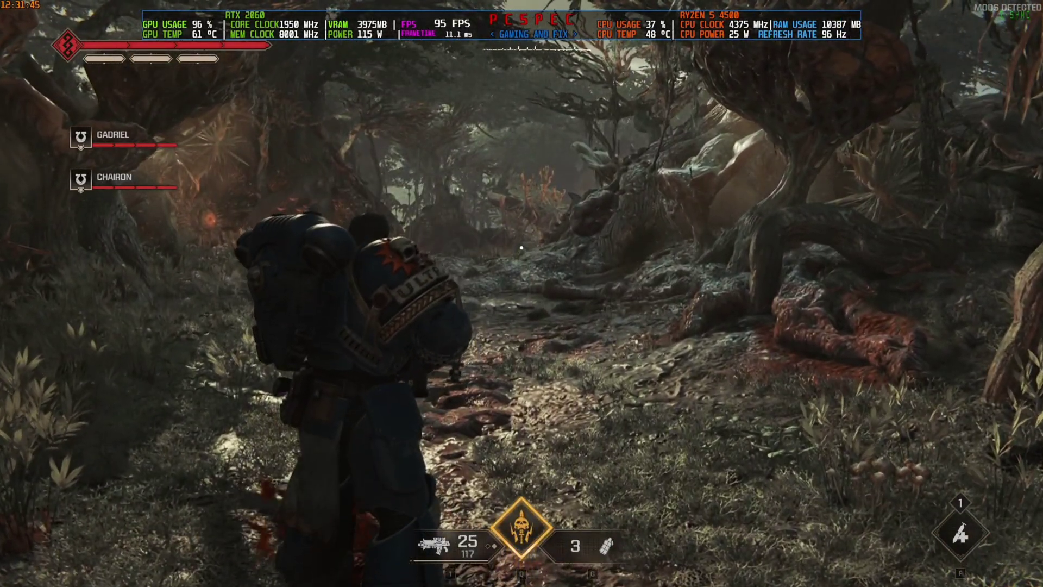
pyautogui.press('Insert')
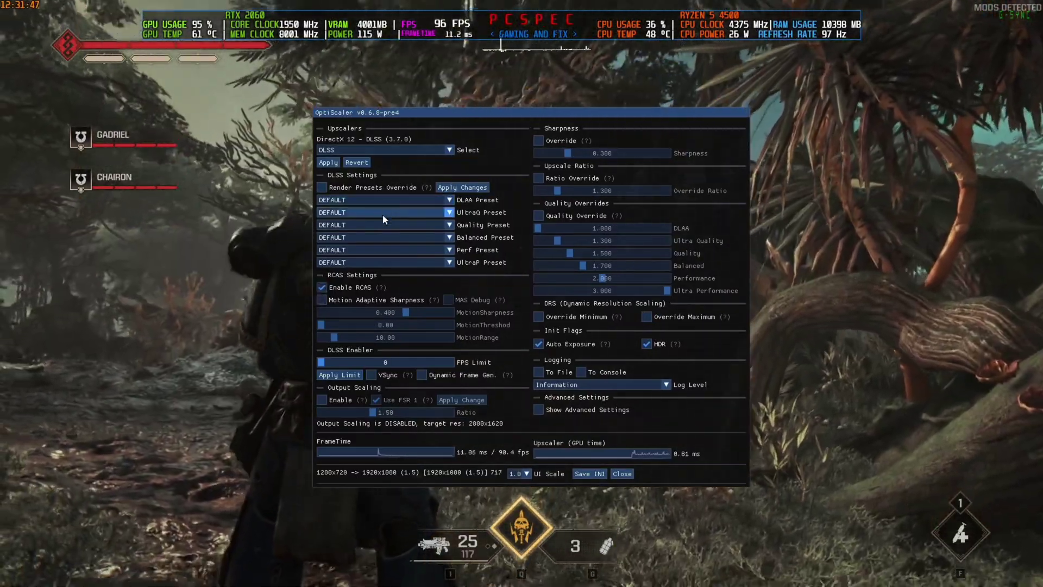
# - Pause the game and apply FSR 3.X as the OptiScaler upscaler instead of DLSS
pyautogui.press('Escape')
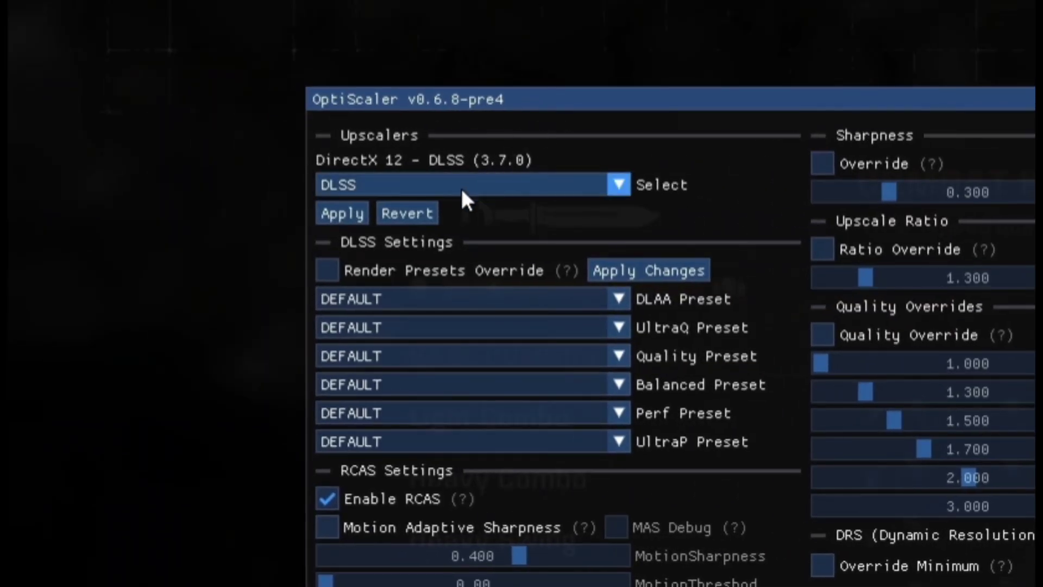
pyautogui.click(599, 183)
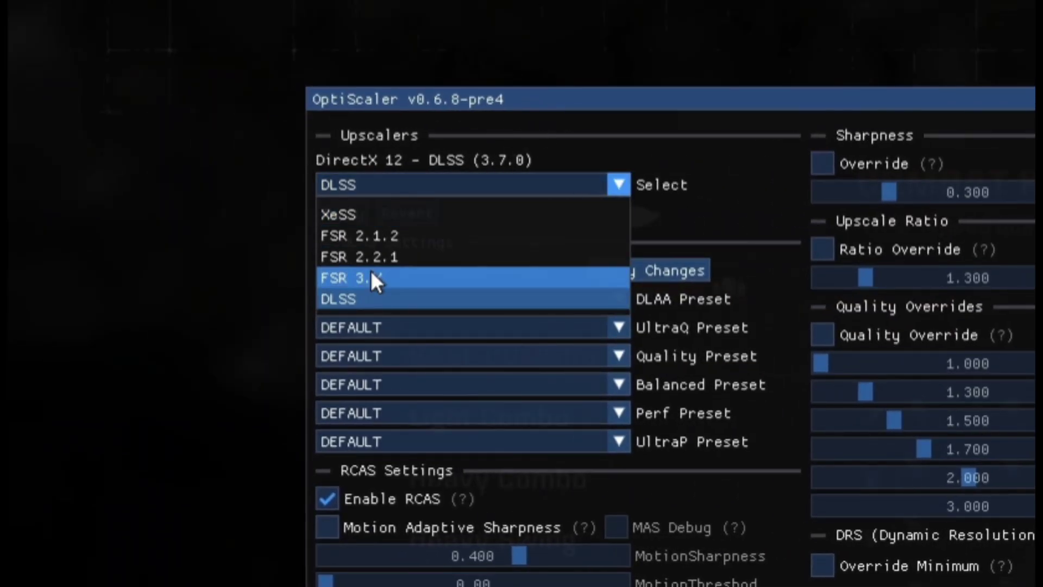
pyautogui.click(386, 276)
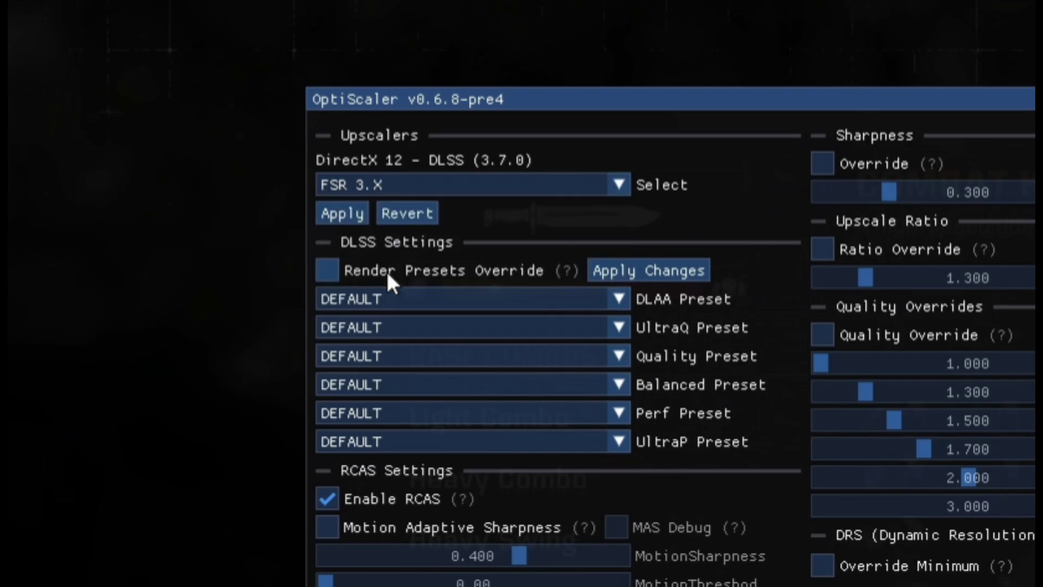
pyautogui.click(346, 217)
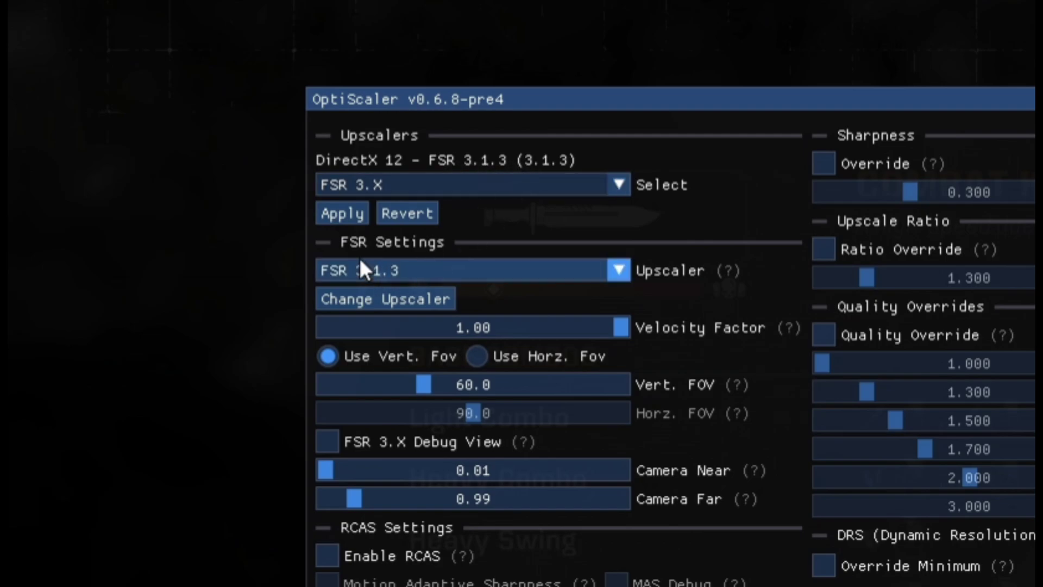
# - Set the FSR Settings upscaler version, trying FSR 2.3.2 before settling on FSR 3.1.3
pyautogui.click(464, 269)
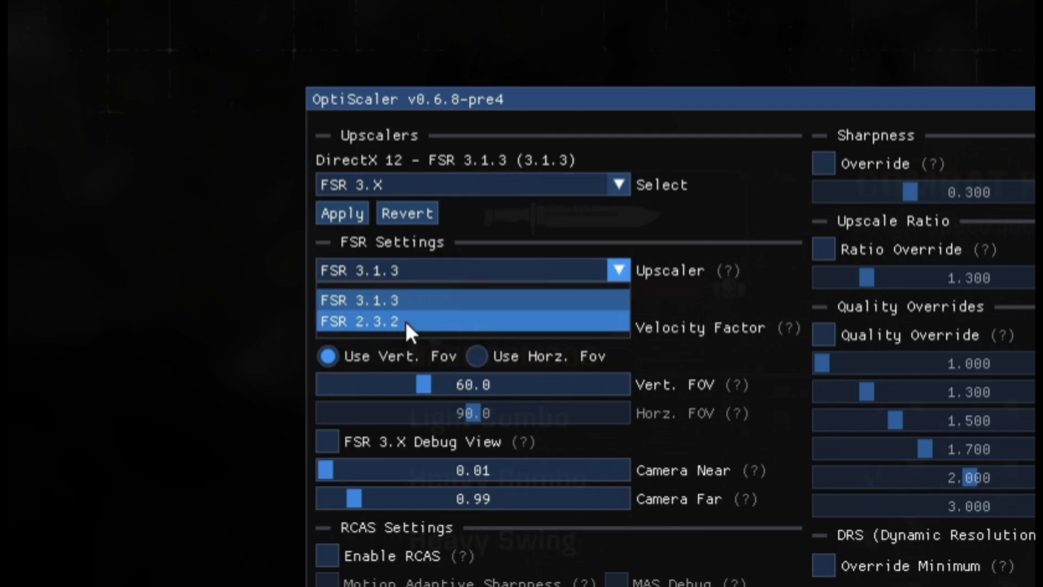
pyautogui.click(405, 300)
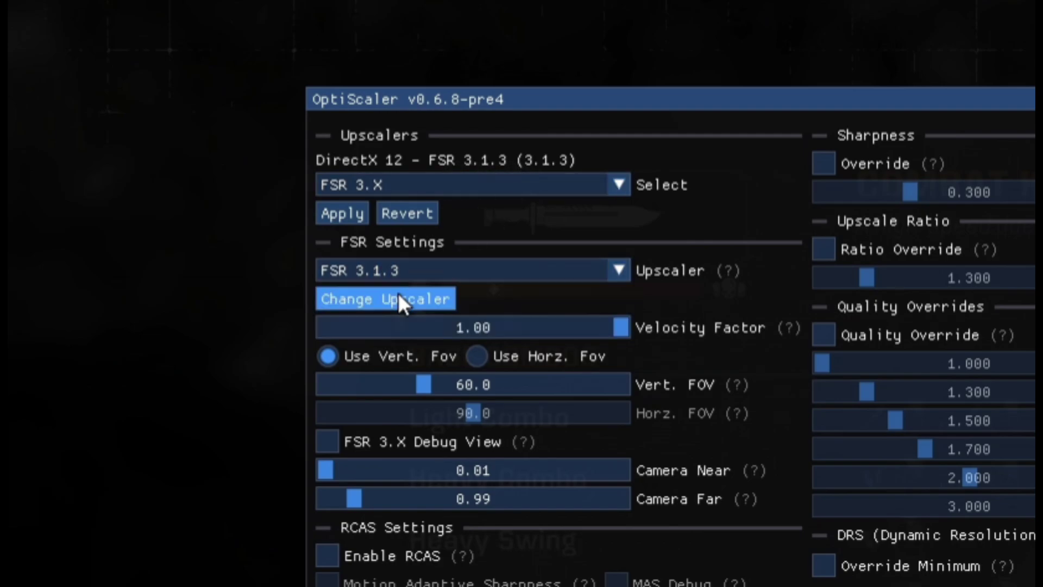
pyautogui.moveTo(593, 106); pyautogui.dragTo(439, 110)
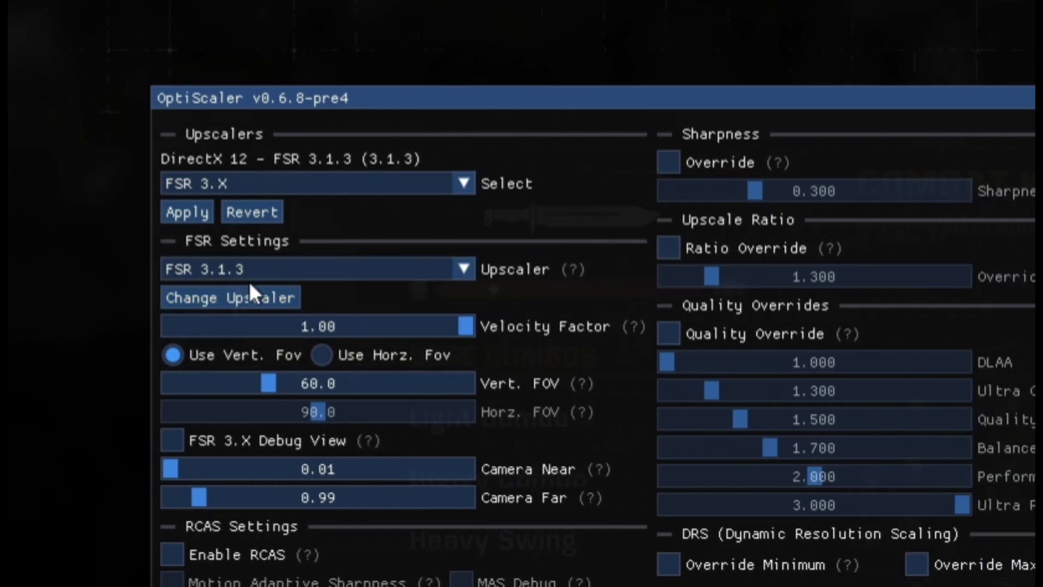
pyautogui.click(415, 266)
pyautogui.click(227, 299)
pyautogui.click(331, 268)
pyautogui.click(223, 321)
pyautogui.click(360, 268)
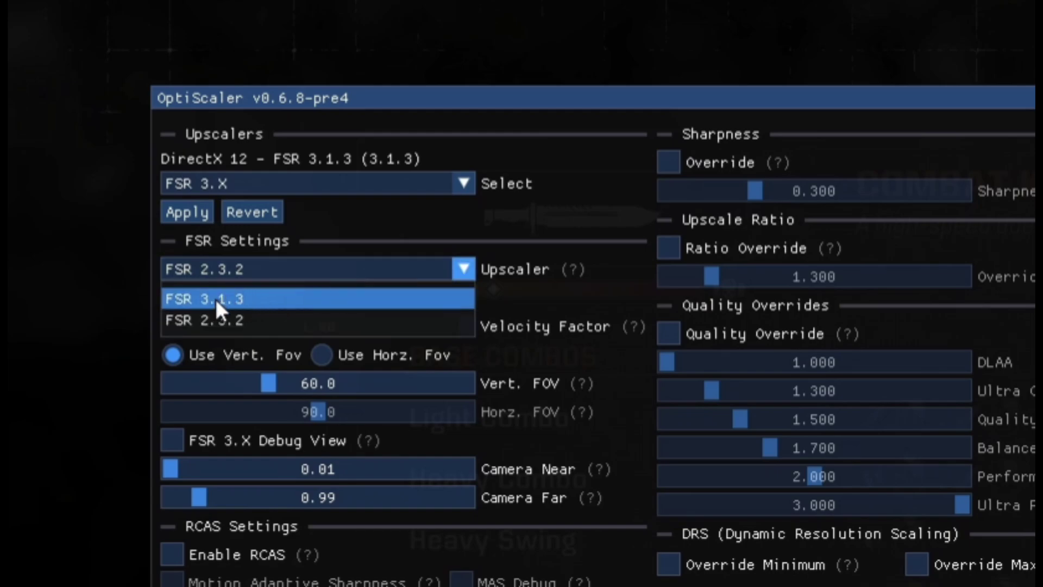
pyautogui.click(214, 298)
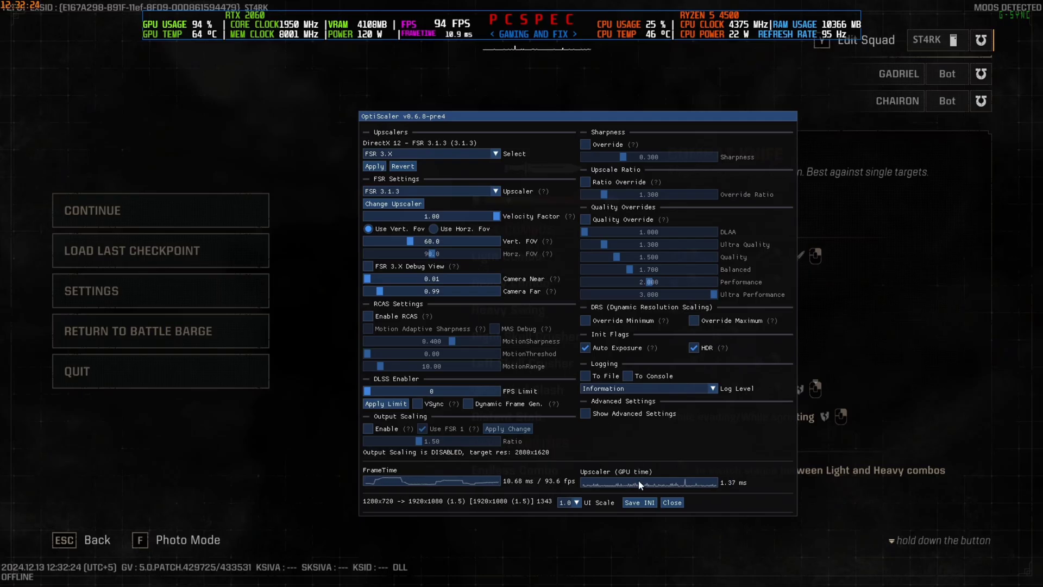
# - Close OptiScaler, resume the mission, and fight through the jungle at up to 112 FPS
pyautogui.click(672, 502)
pyautogui.press('Escape')
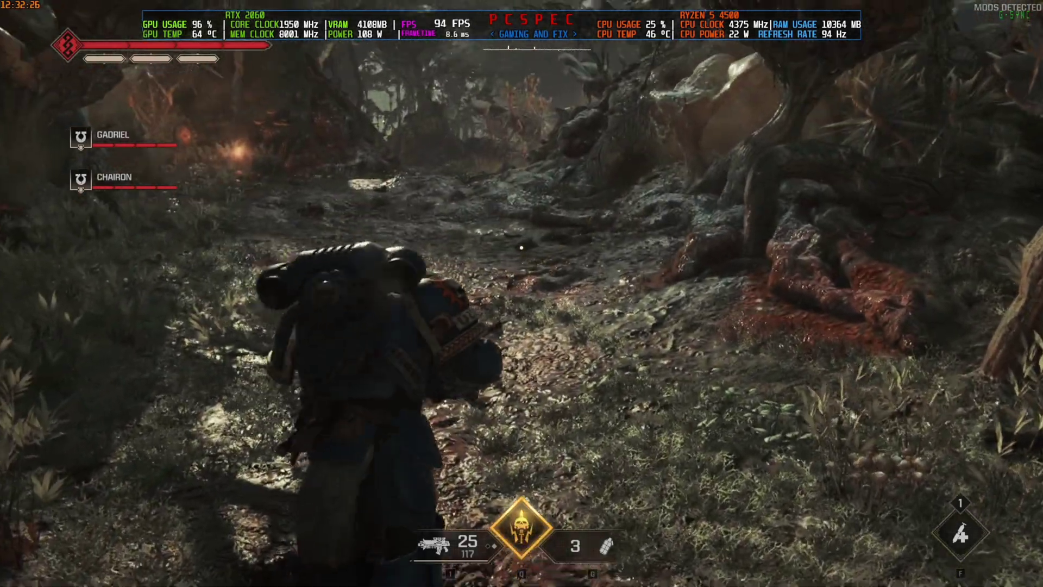
pyautogui.press('w')
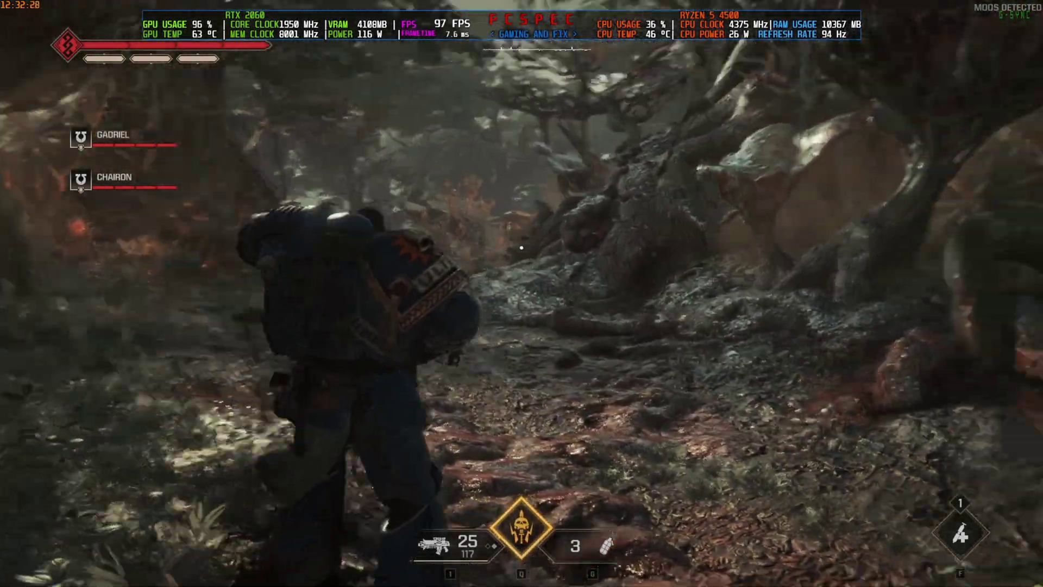
pyautogui.press('w')
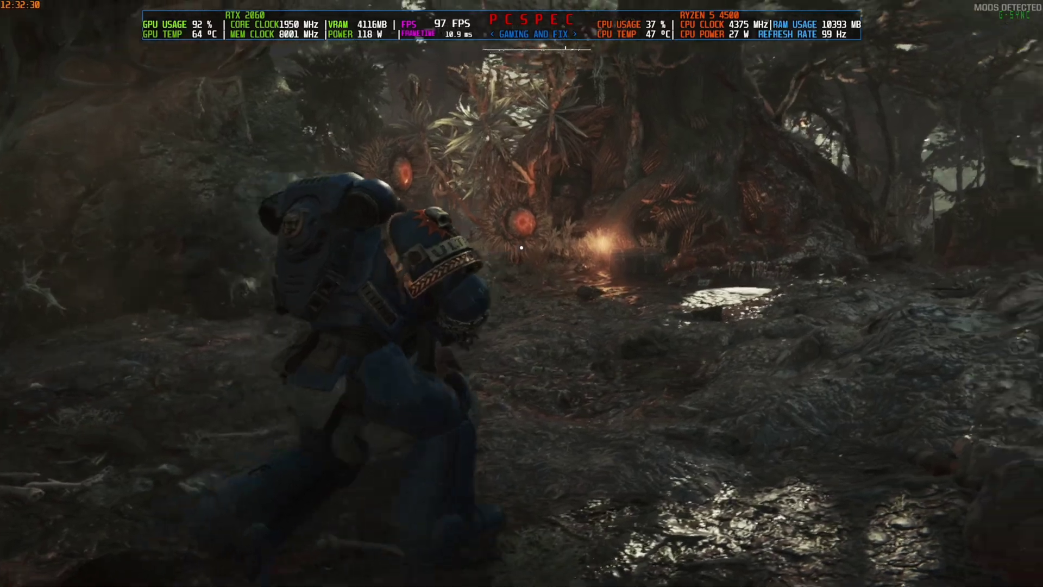
pyautogui.press('w')
pyautogui.click(522, 248)
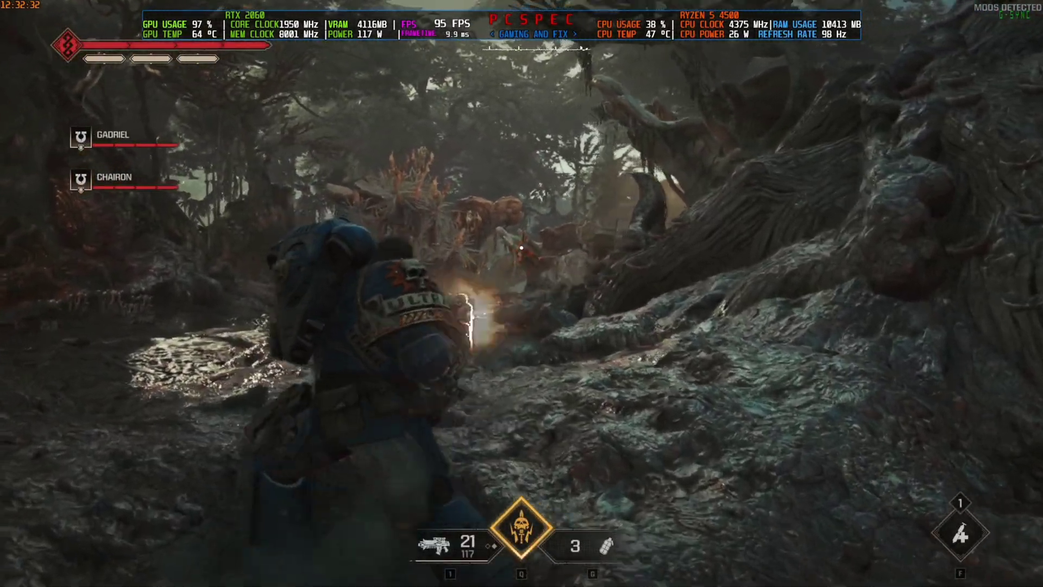
pyautogui.press('w')
pyautogui.press('r')
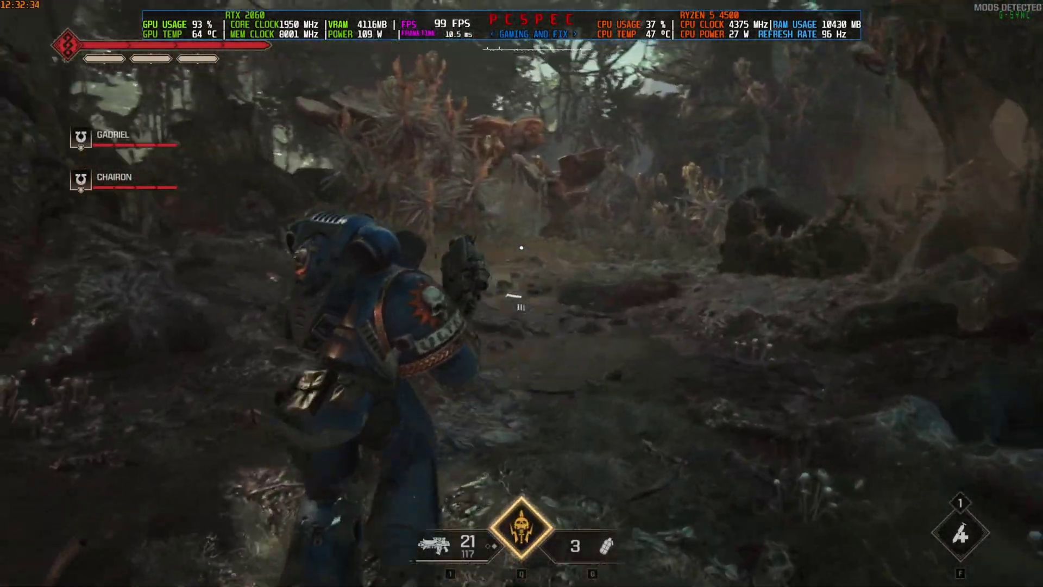
pyautogui.press('w')
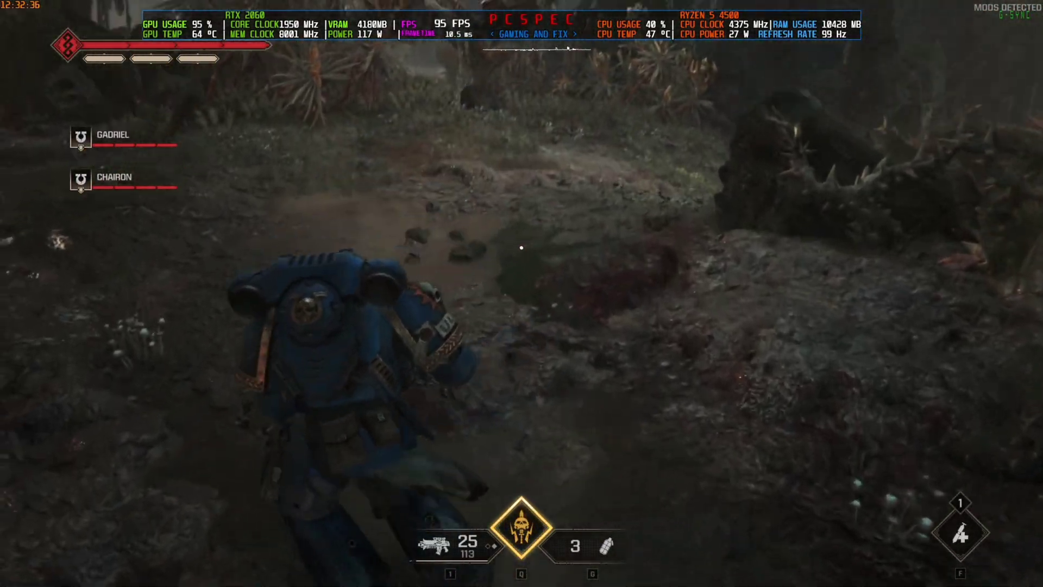
pyautogui.press('w')
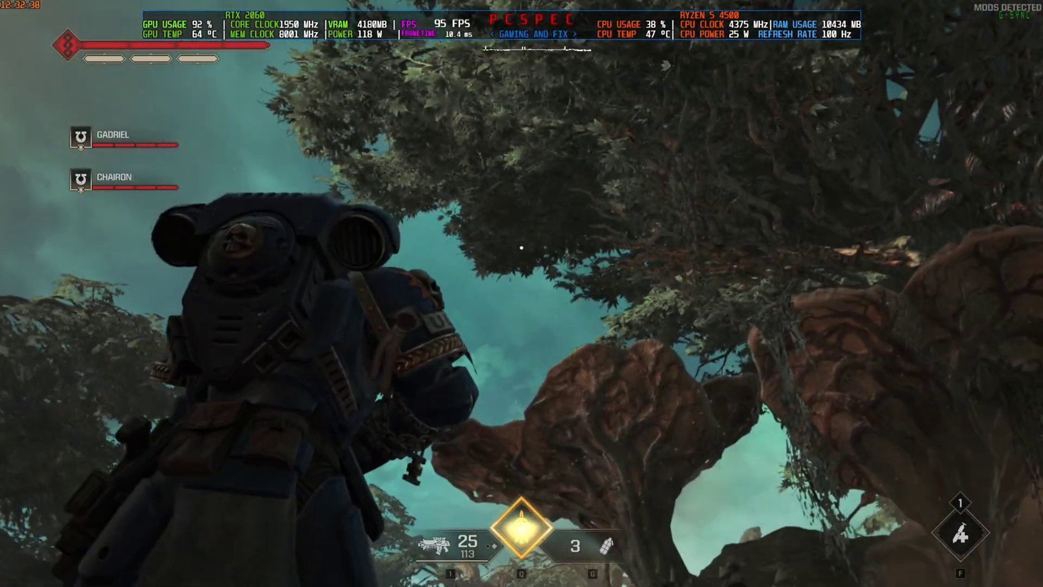
pyautogui.press('w')
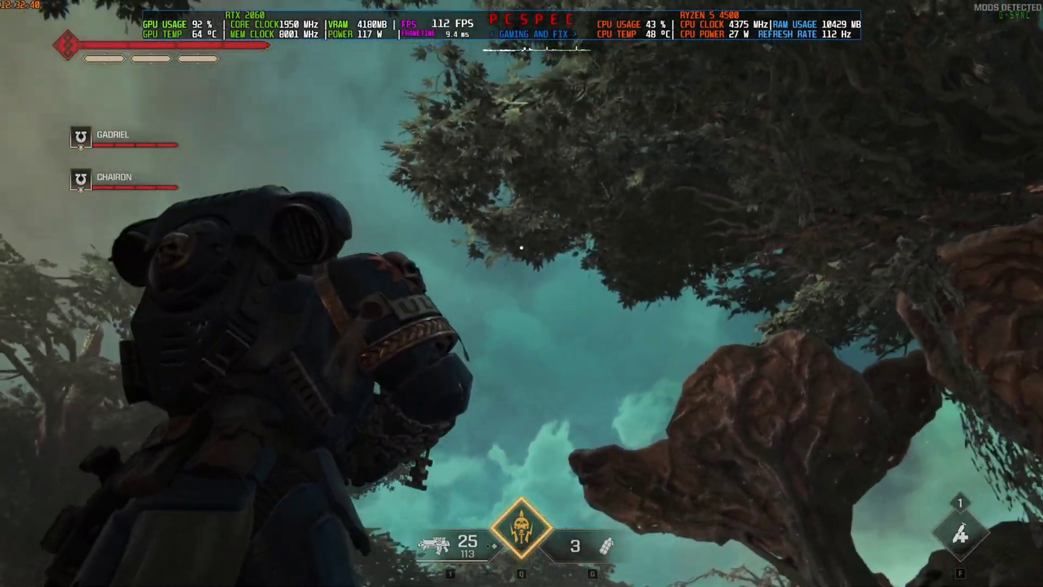